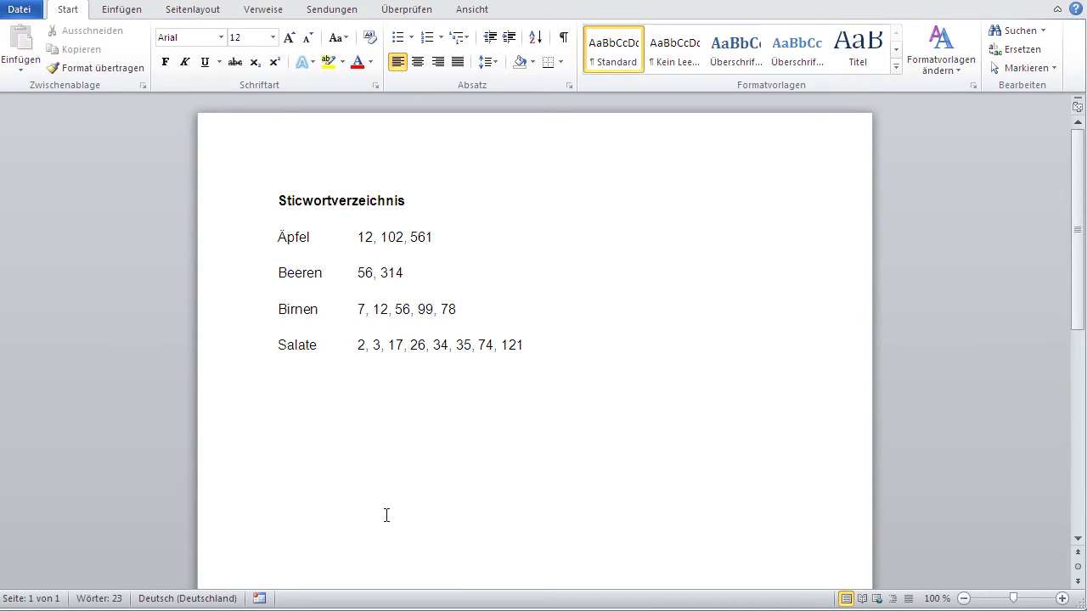
Step: Switch to the Access database and examine the Hersteller and Varianten columns of the Autos table
key("alt+Tab")
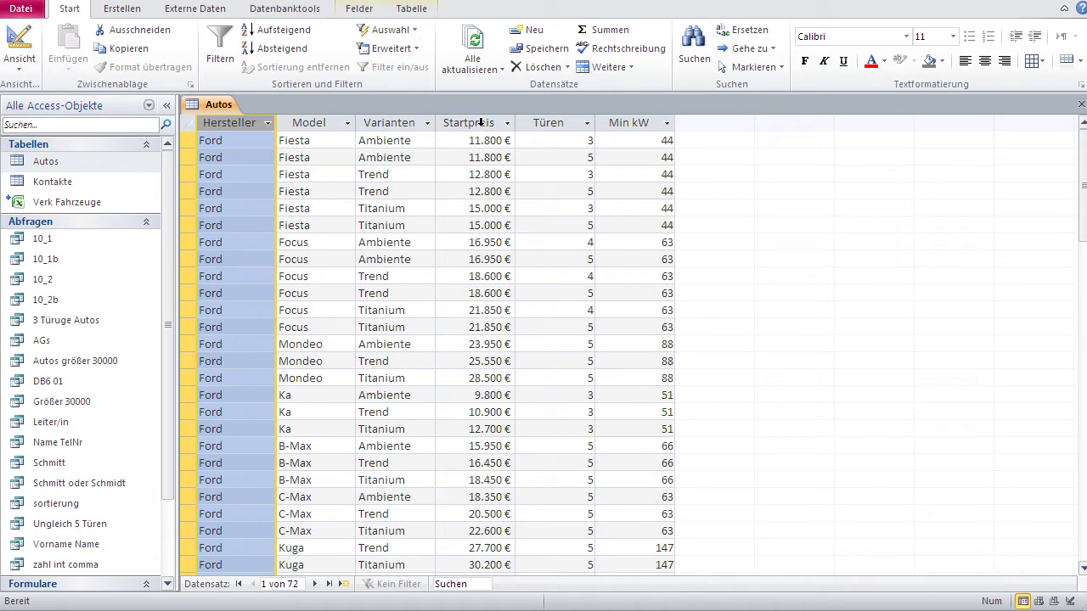
left_click(384, 121)
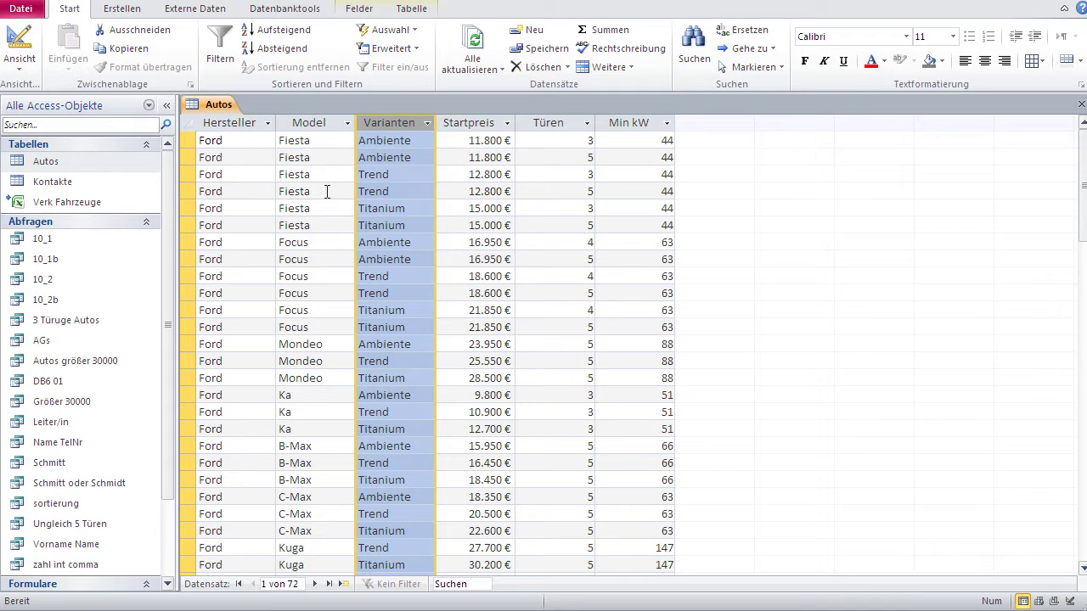
left_click(229, 125)
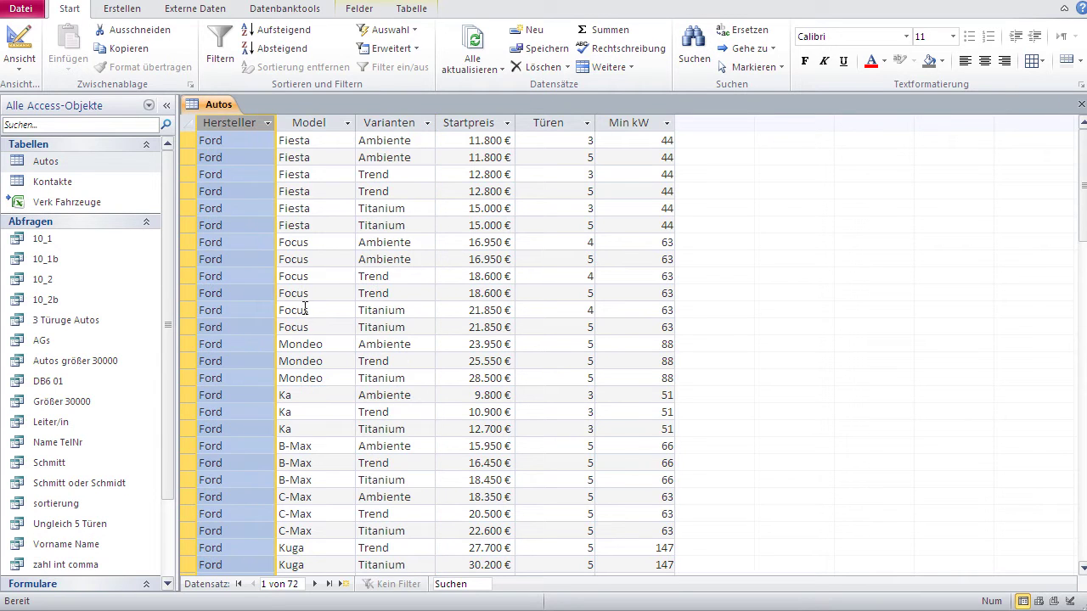
left_click_drag(1085, 201, 1085, 338)
left_click_drag(1084, 297, 1084, 195)
left_click(398, 121)
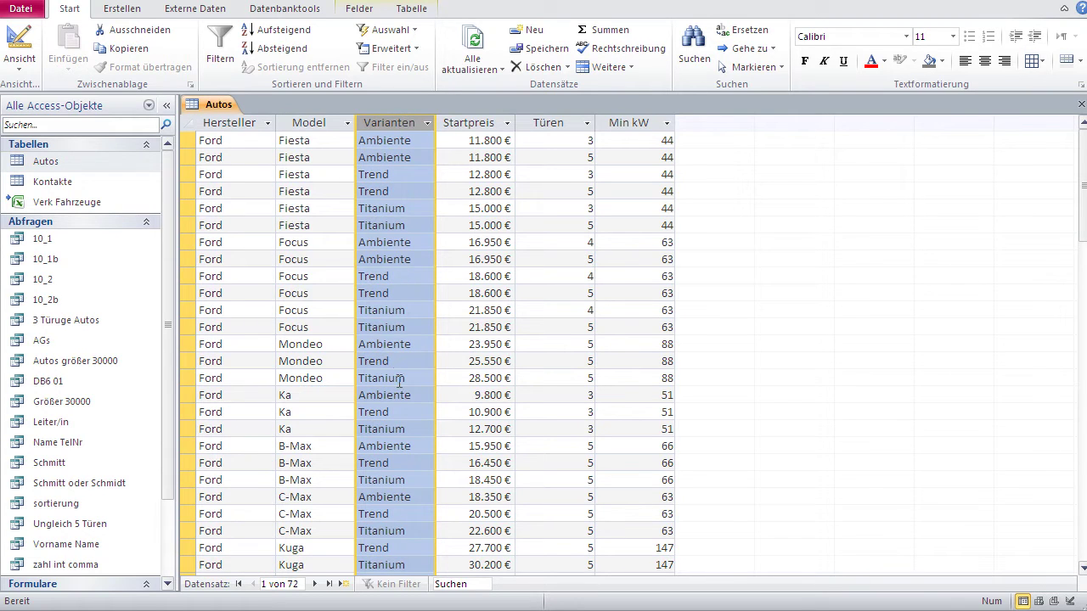
scroll(399, 382, "down", 9)
scroll(400, 382, "up", 9)
Step: Examine the Indiziert options of the Varianten field in the table design and return to the datasheet
left_click(17, 52)
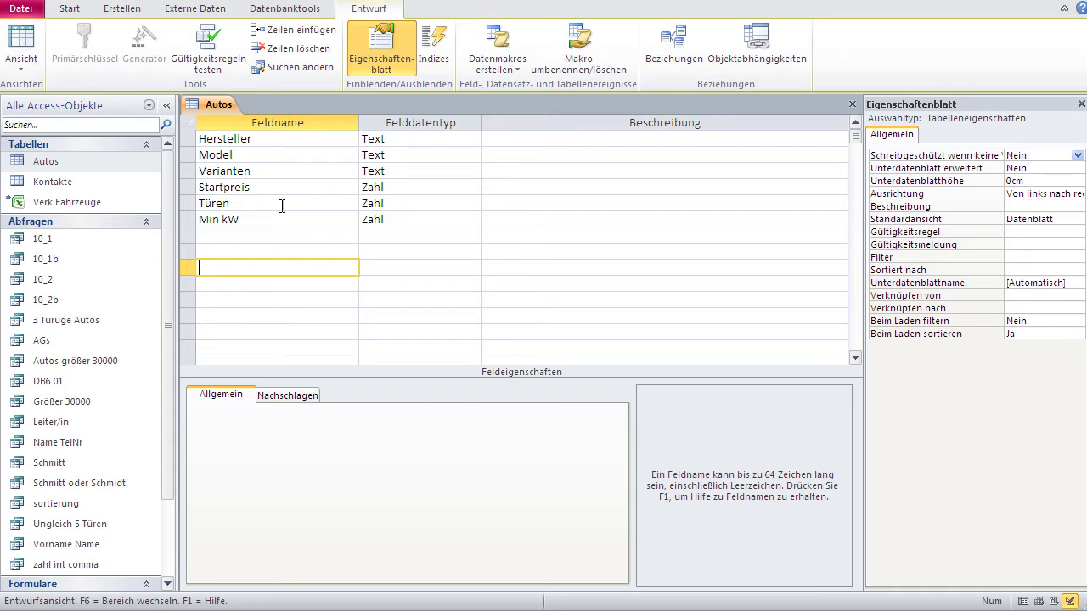
left_click(271, 173)
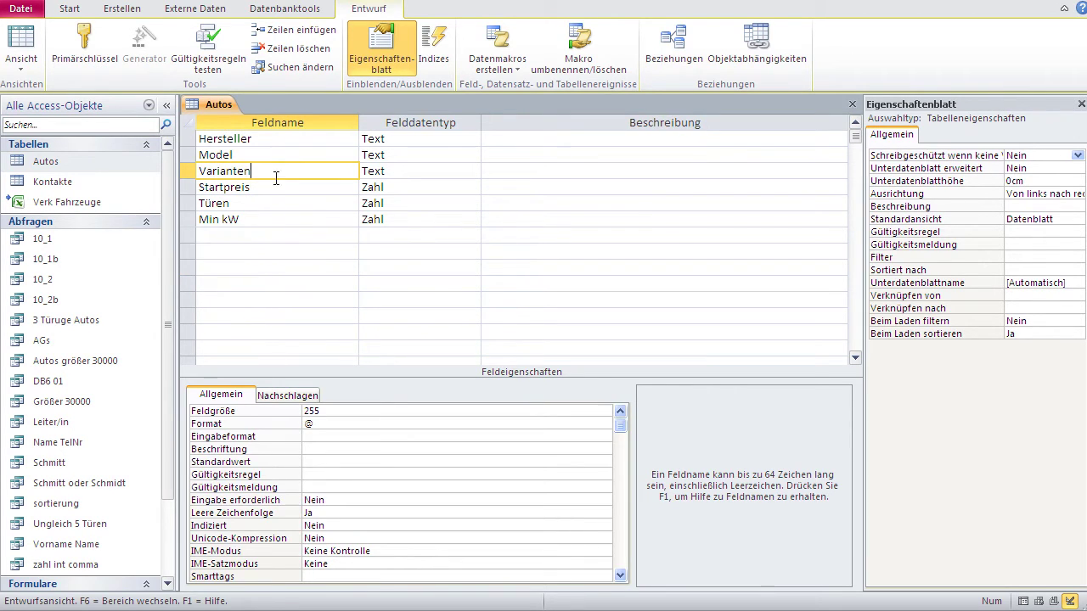
left_click(334, 527)
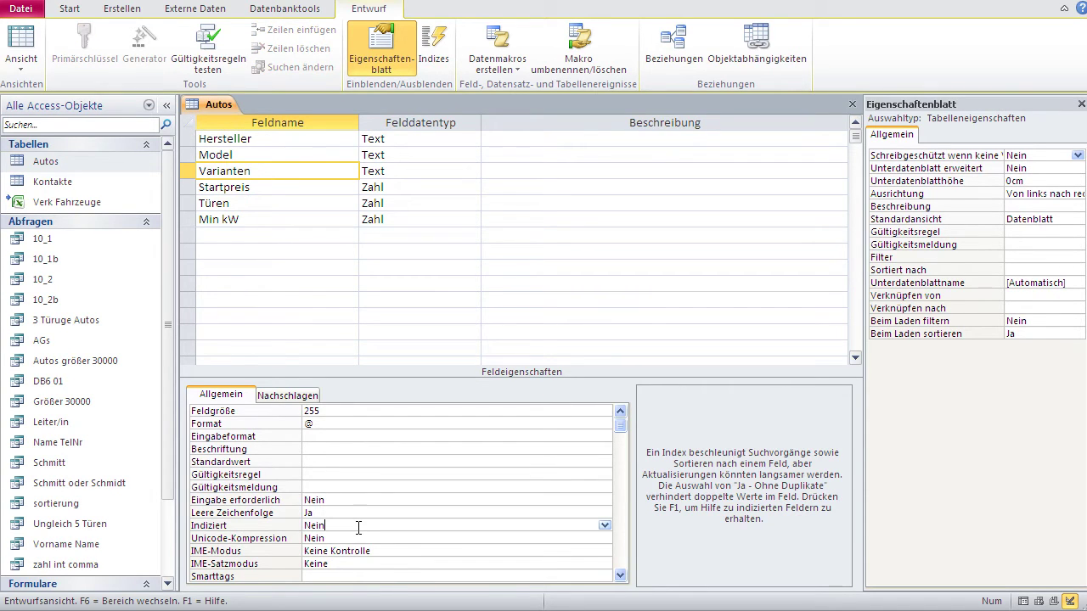
left_click(605, 526)
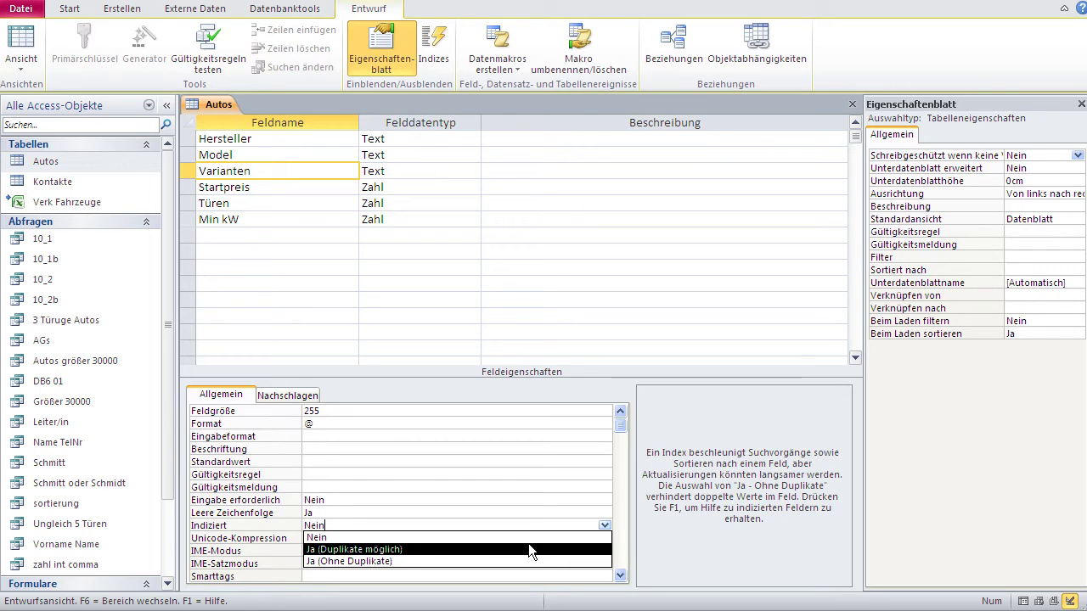
left_click(367, 315)
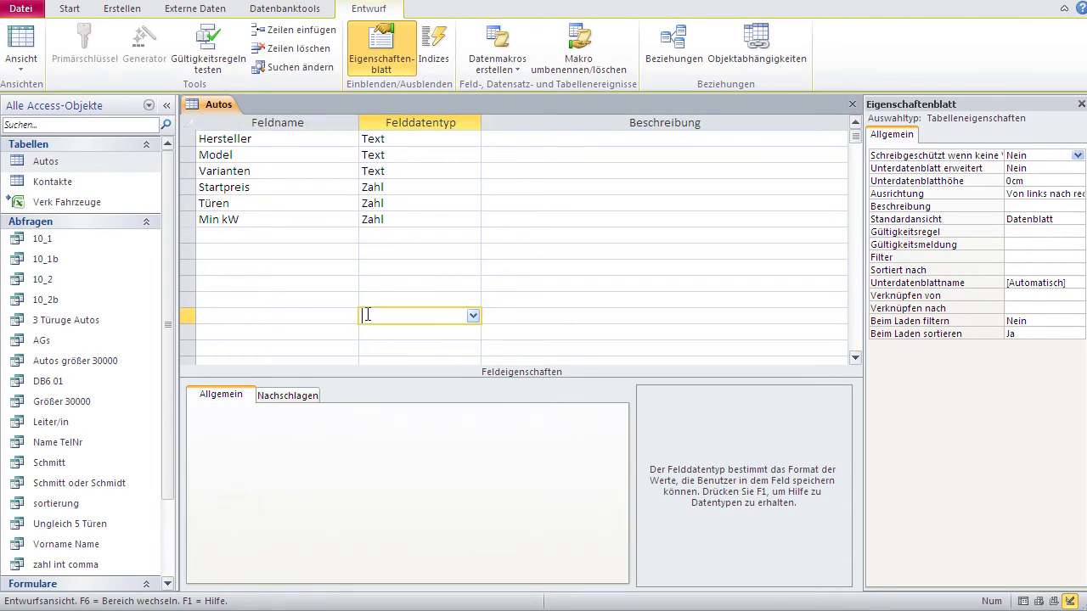
left_click(21, 38)
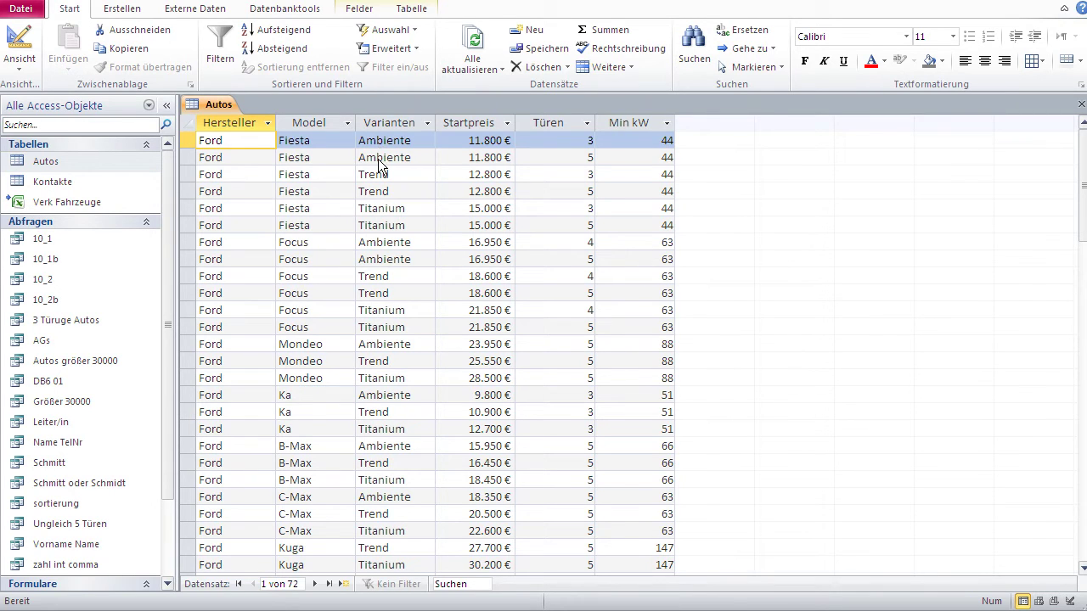
Step: In the table design, set the Varianten field's Indiziert property to Ja (Duplikate möglich)
left_click(13, 51)
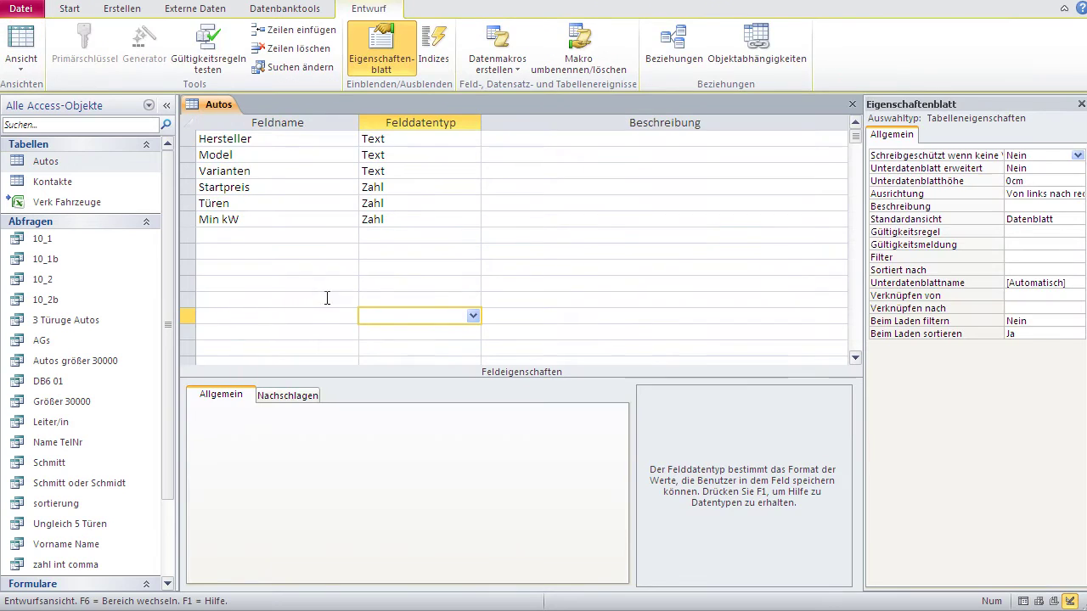
left_click(399, 173)
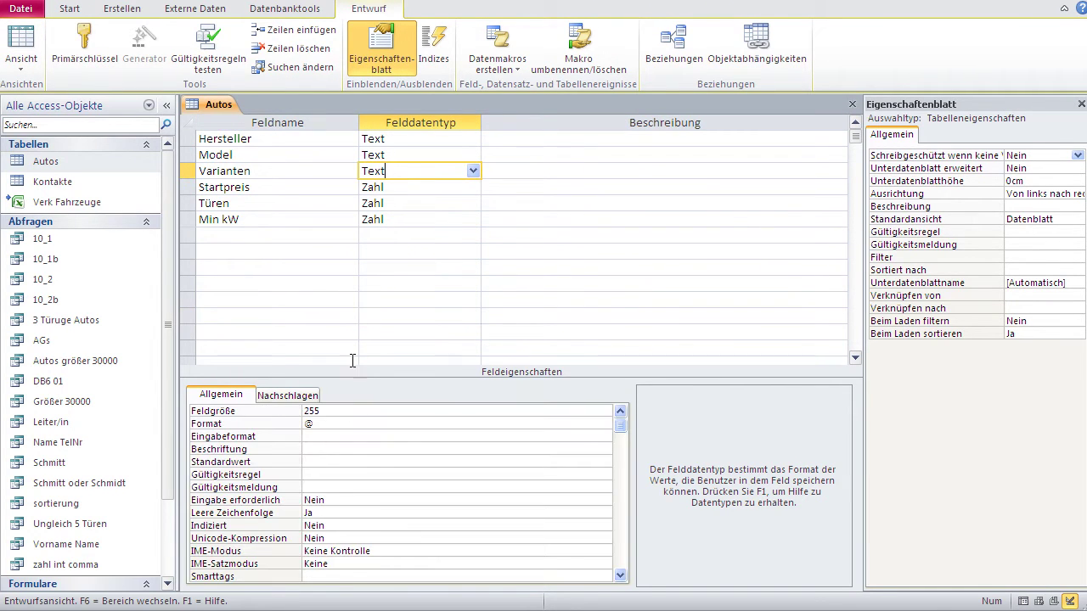
left_click(336, 527)
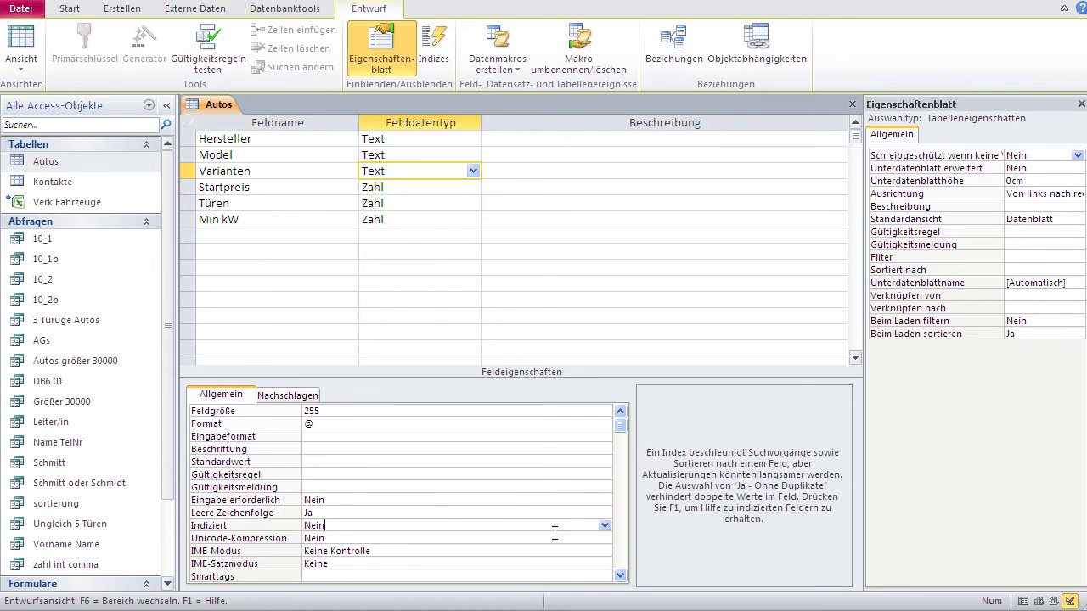
left_click(605, 526)
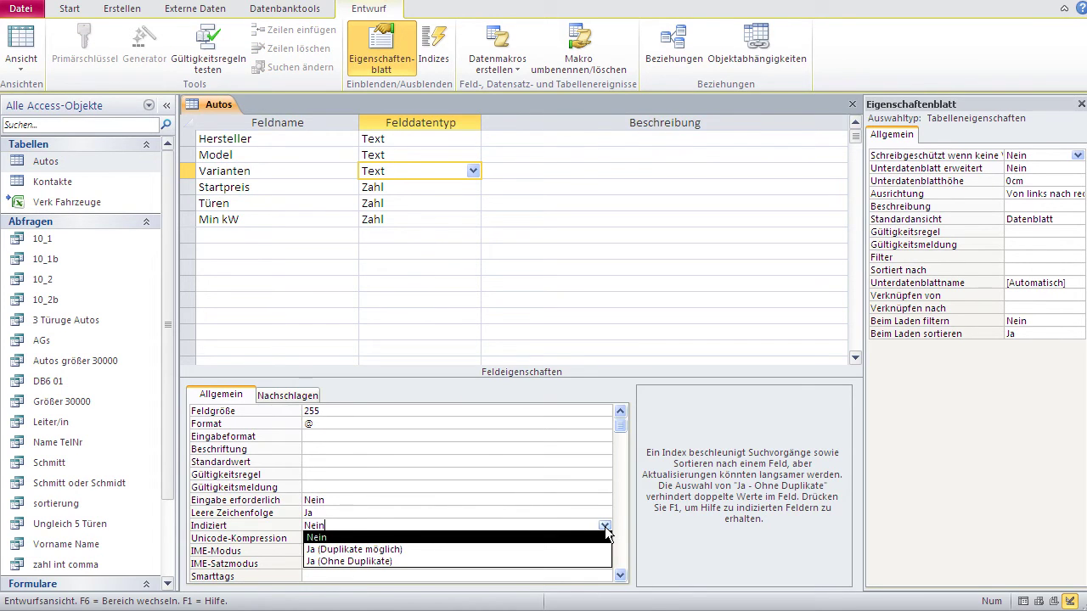
left_click(521, 551)
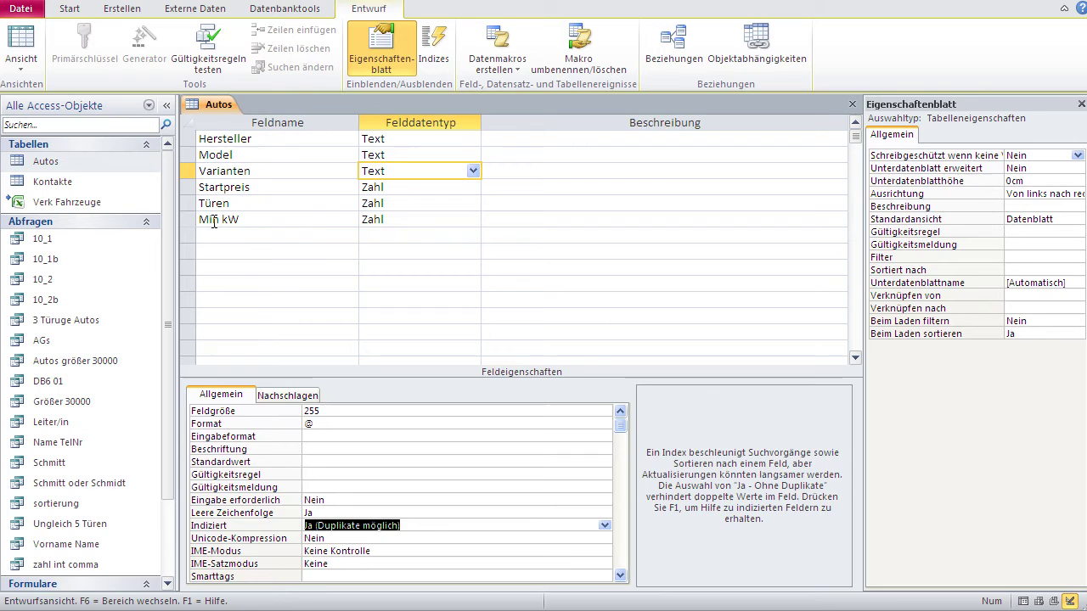
left_click(292, 235)
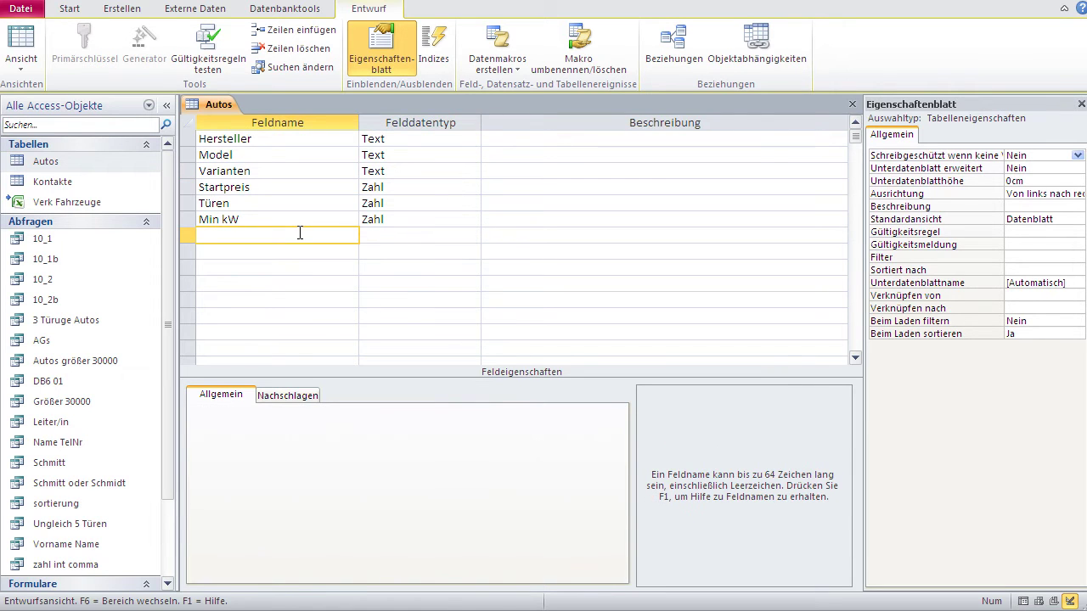
Step: Open the table's index list and add an index named ABC on the Startpreis field
left_click(435, 50)
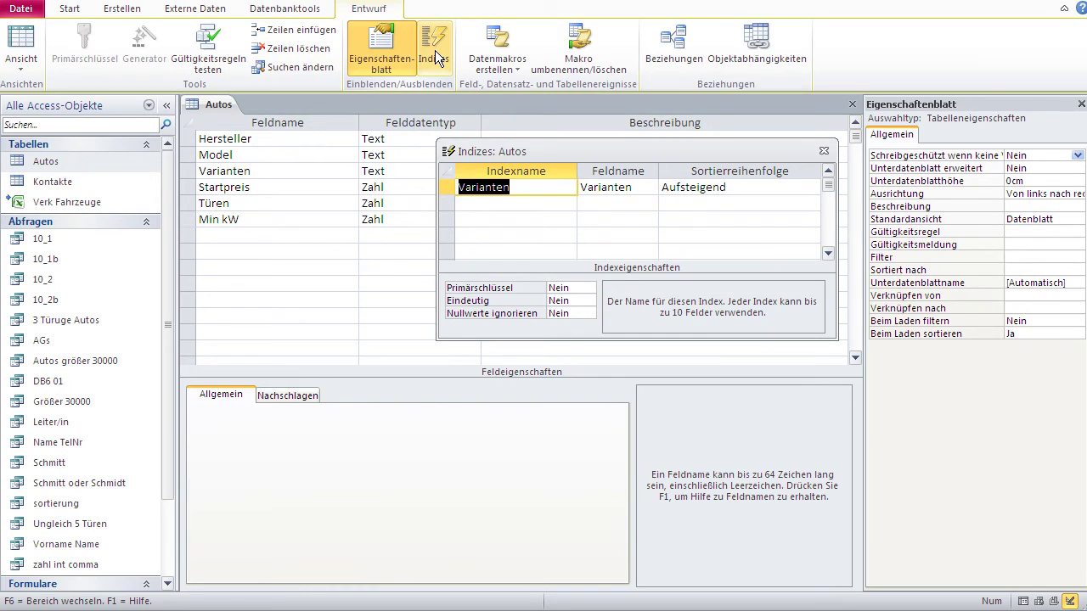
left_click(547, 206)
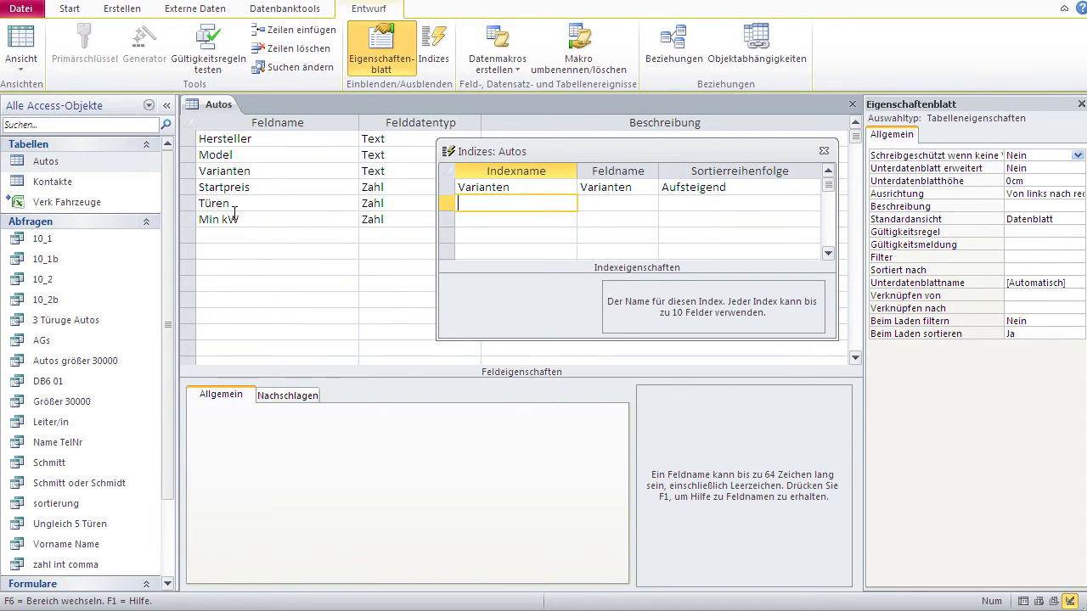
type("ABC")
left_click(629, 202)
left_click(651, 203)
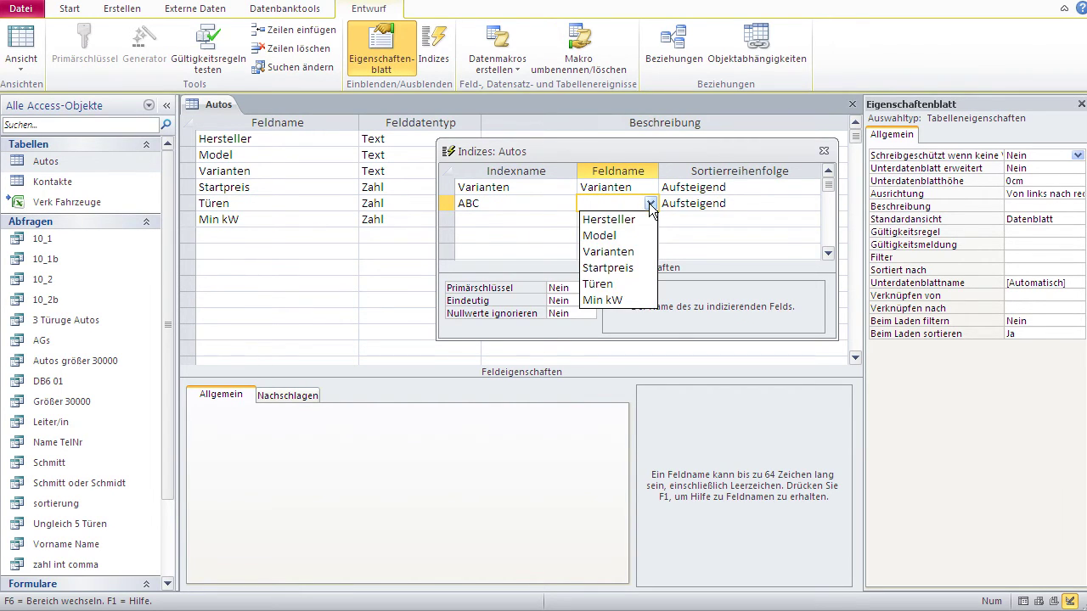
left_click(633, 269)
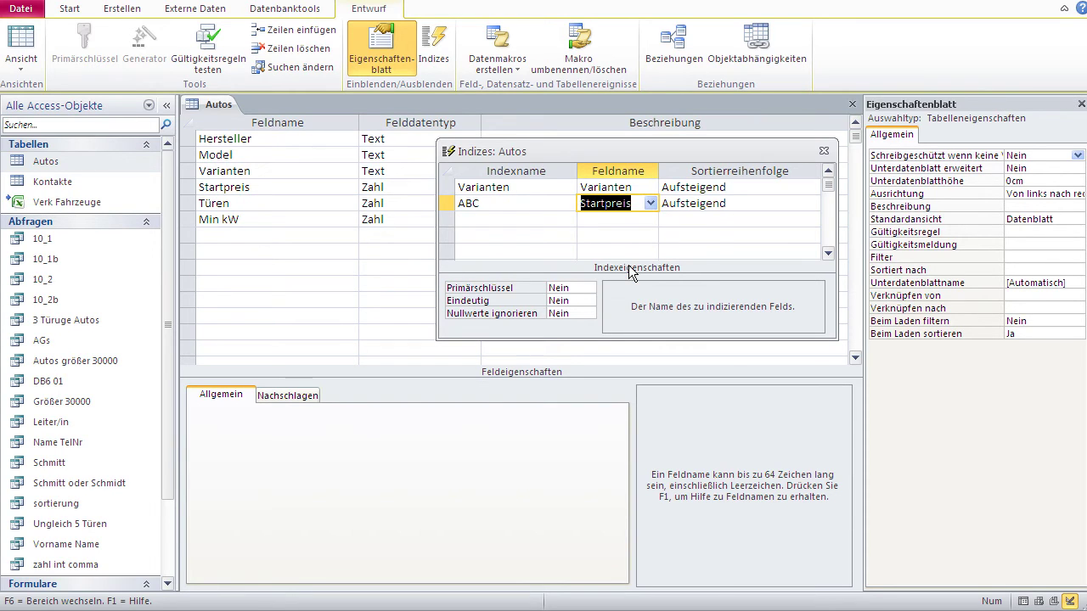
left_click(741, 203)
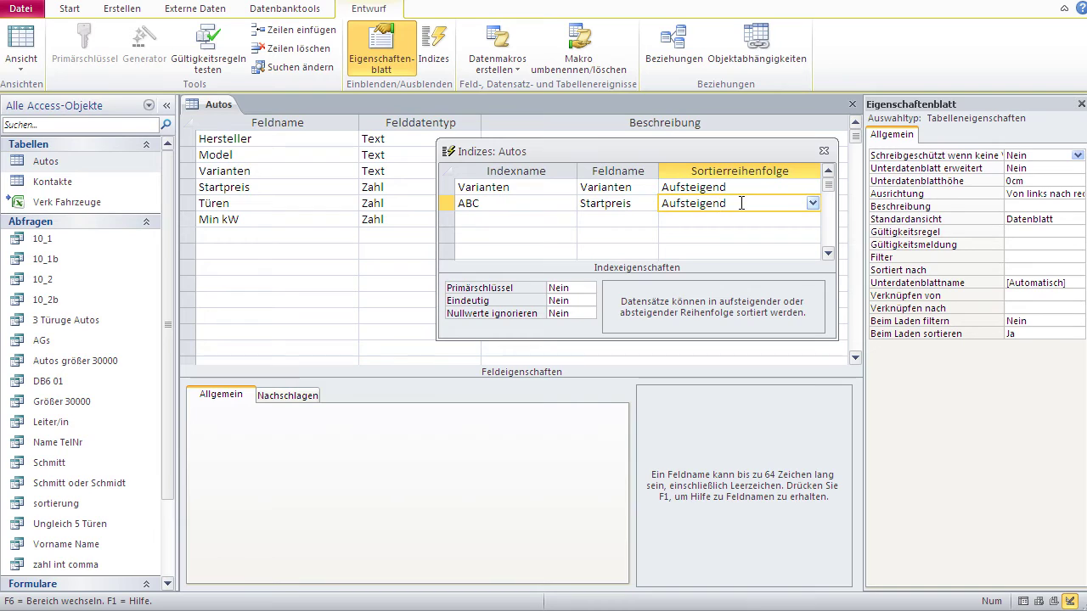
Step: Extend the ABC index with the fields Türen and Min kW, leaving their index names blank
left_click(620, 218)
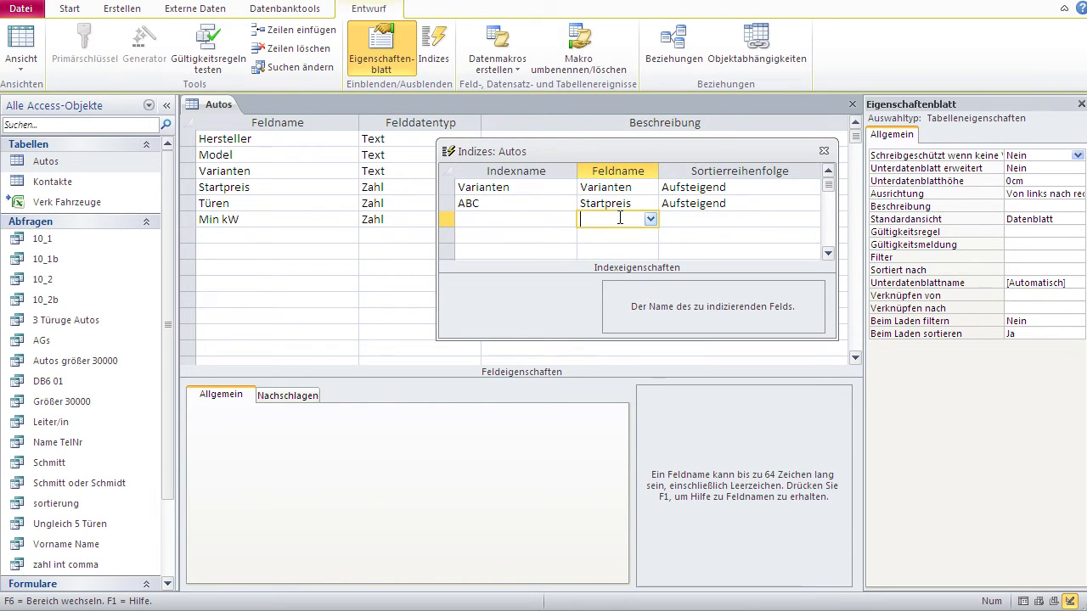
left_click(650, 220)
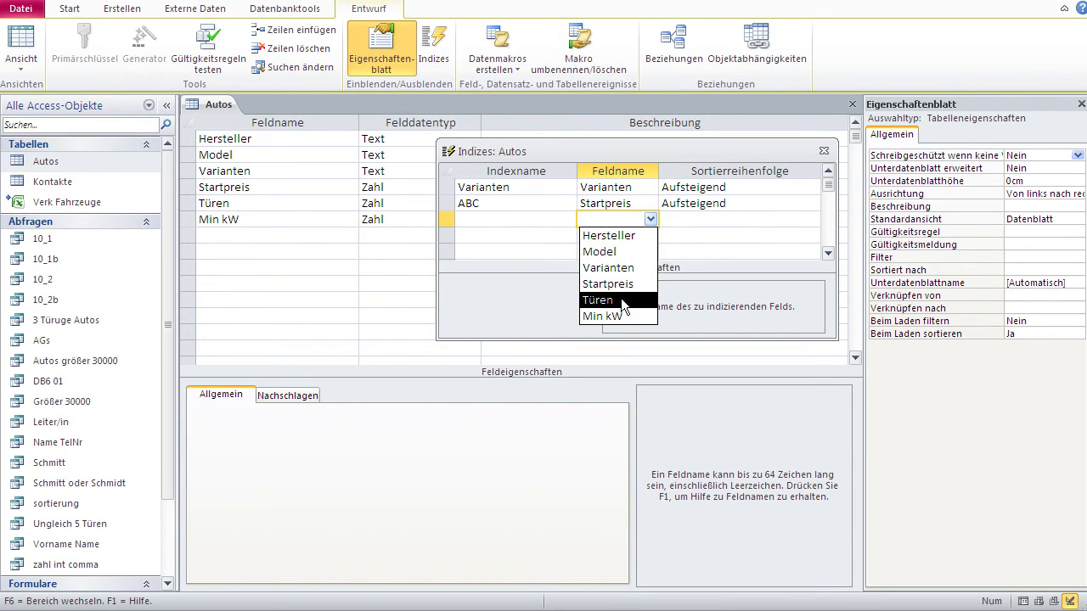
left_click(621, 300)
left_click(639, 236)
left_click(652, 235)
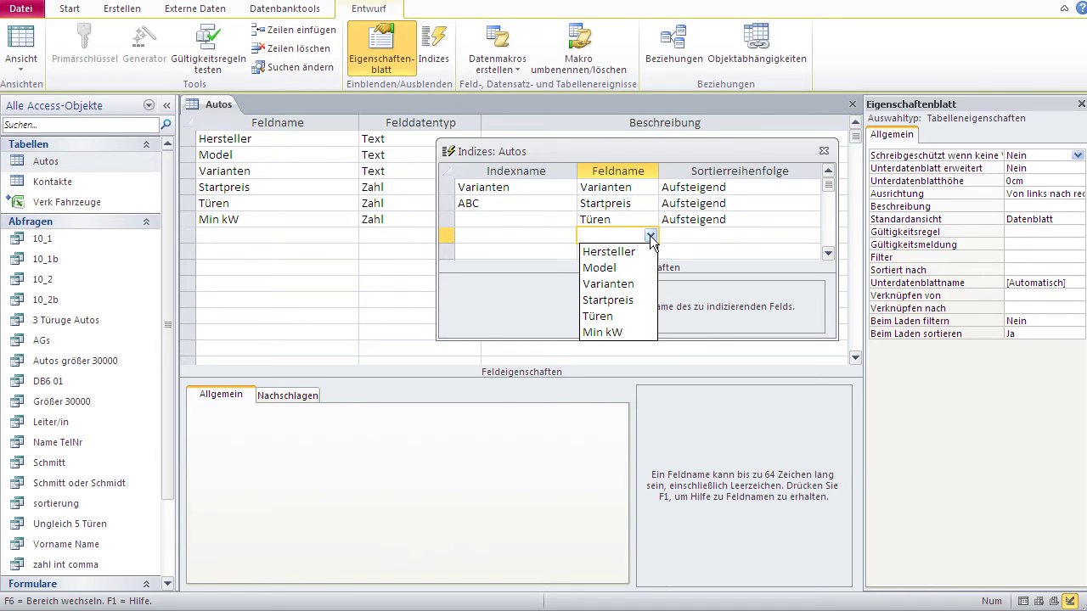
left_click(620, 333)
Step: Set the sort order of Türen and Startpreis in the ABC index to Absteigend
left_click(770, 219)
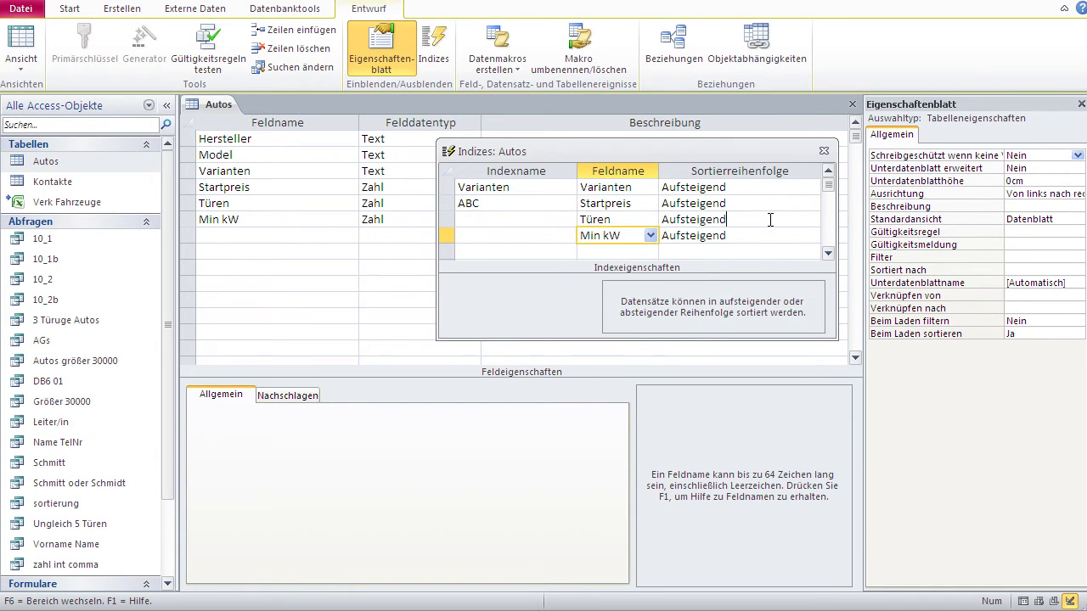
left_click(812, 219)
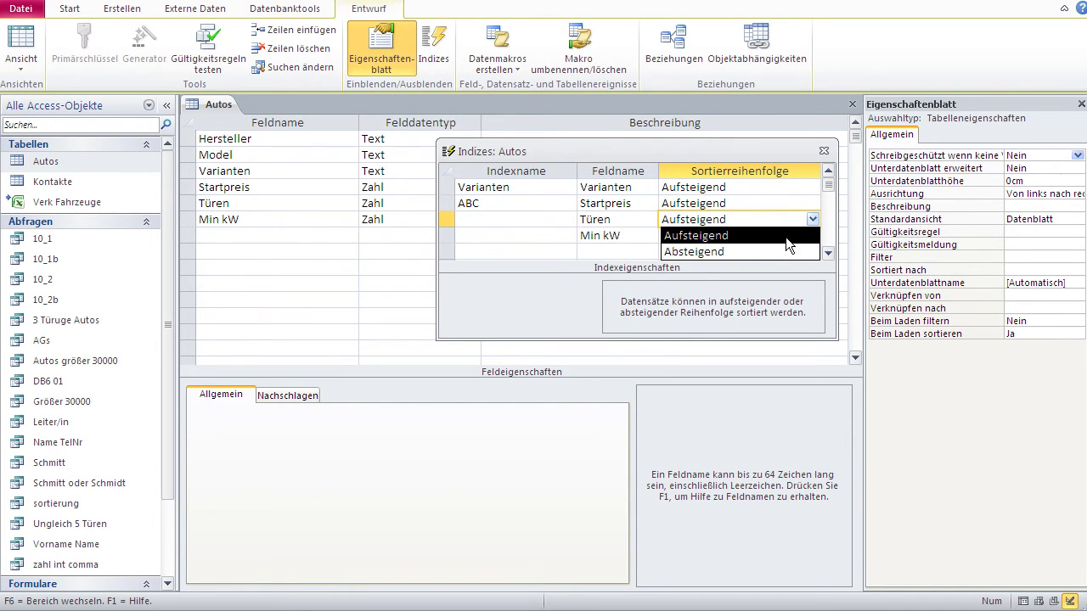
left_click(784, 249)
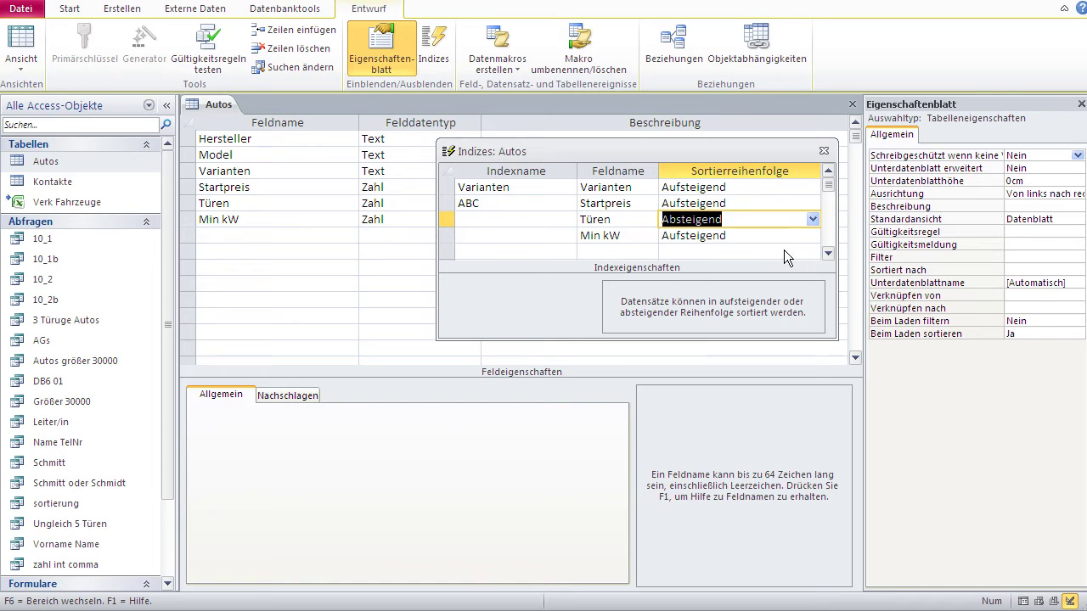
left_click(798, 205)
left_click(811, 204)
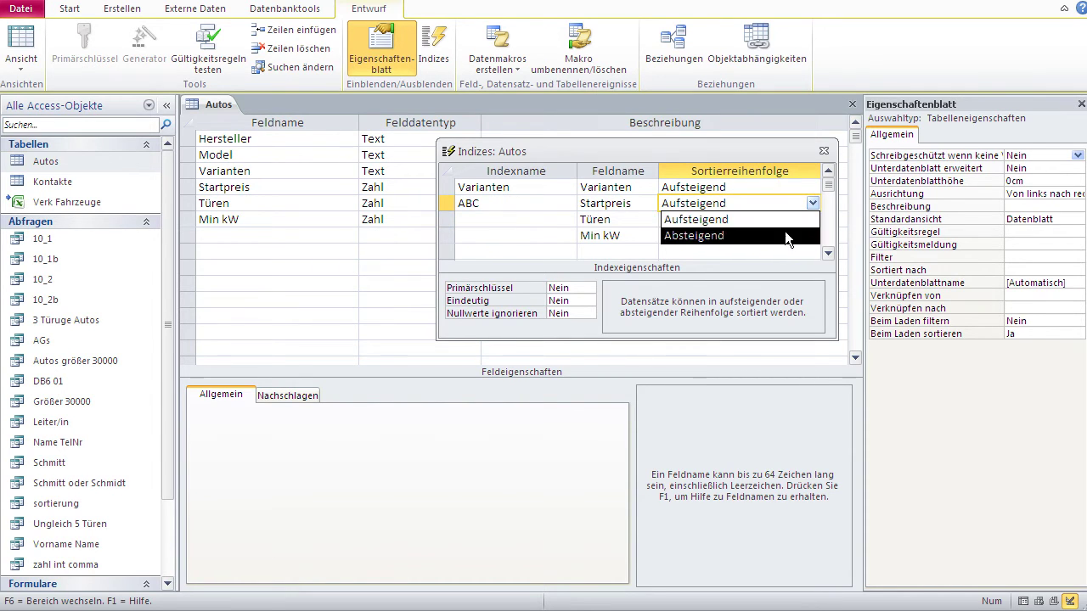
left_click(784, 231)
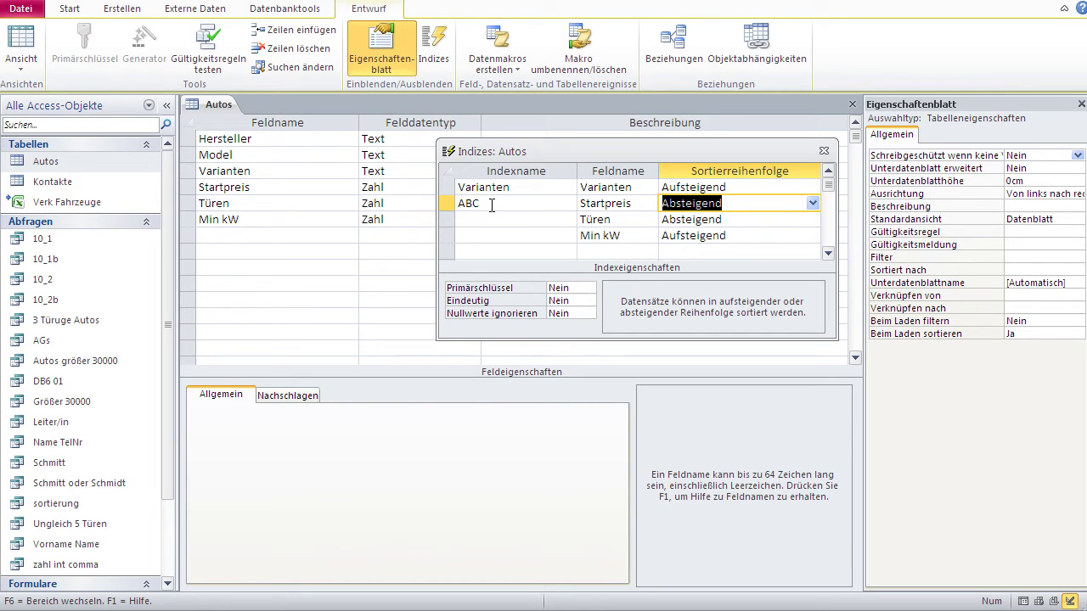
Step: Examine the Eindeutig and Nullwerte ignorieren properties of the ABC index
left_click(492, 205)
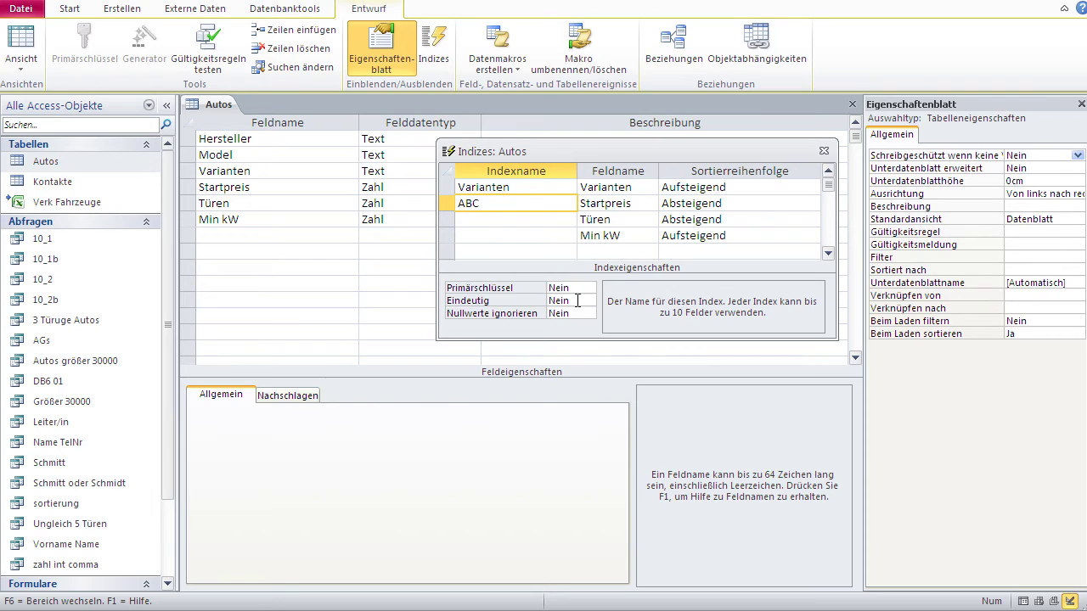
left_click(577, 301)
left_click(589, 300)
left_click(589, 300)
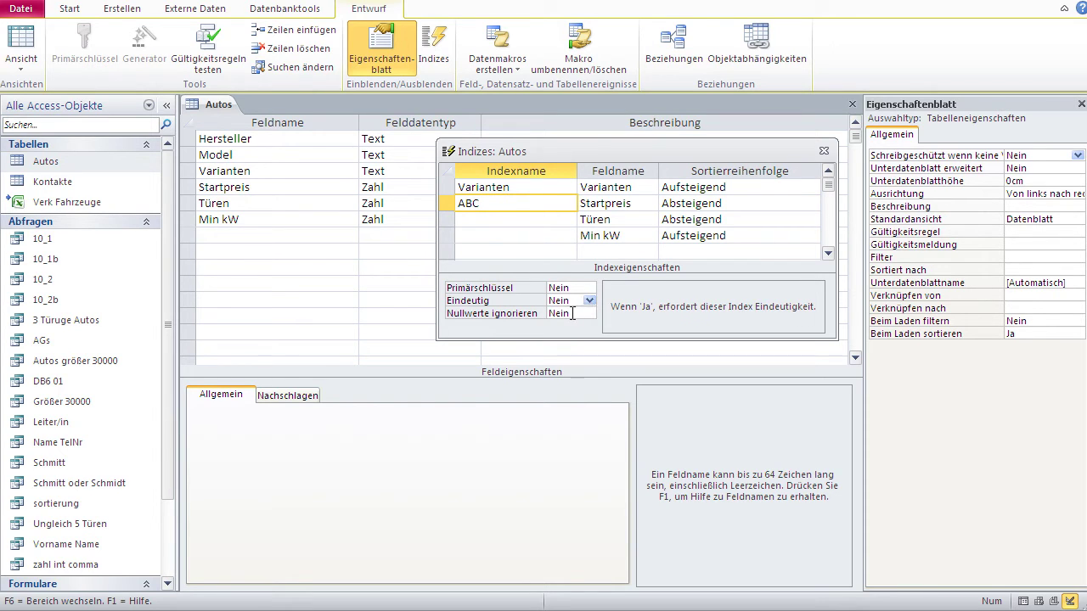
left_click(572, 313)
left_click(590, 314)
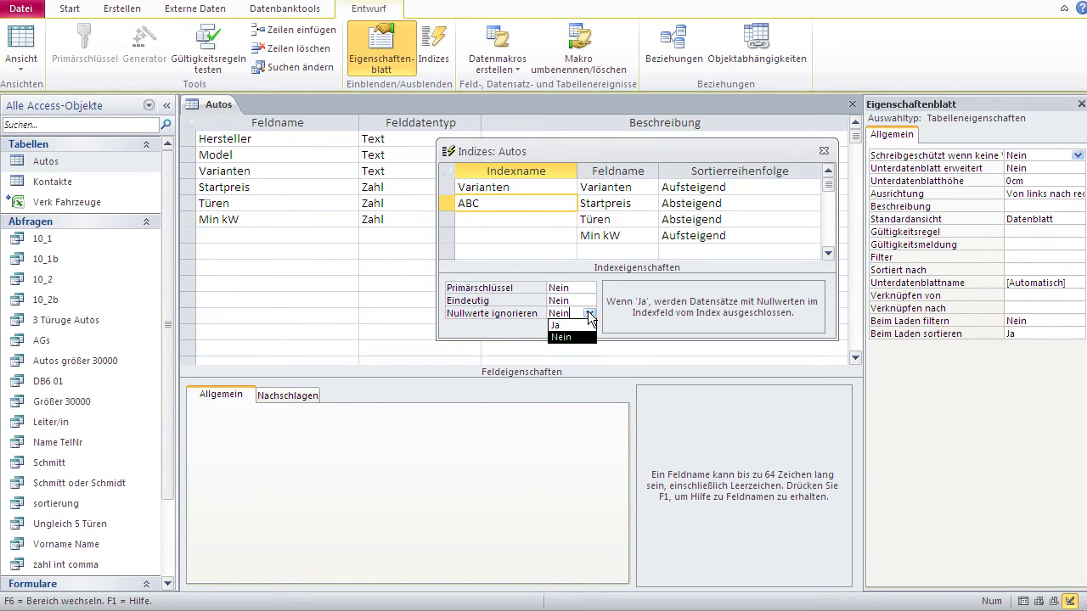
left_click(589, 315)
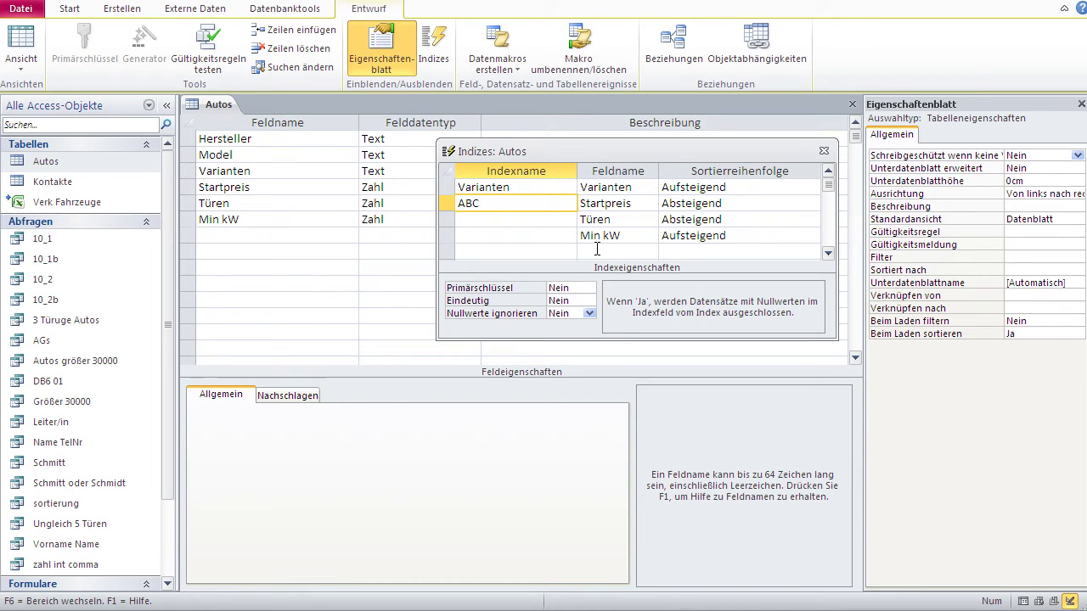
Step: Close the index list, save the Autos table and show its records in datasheet view
left_click(822, 152)
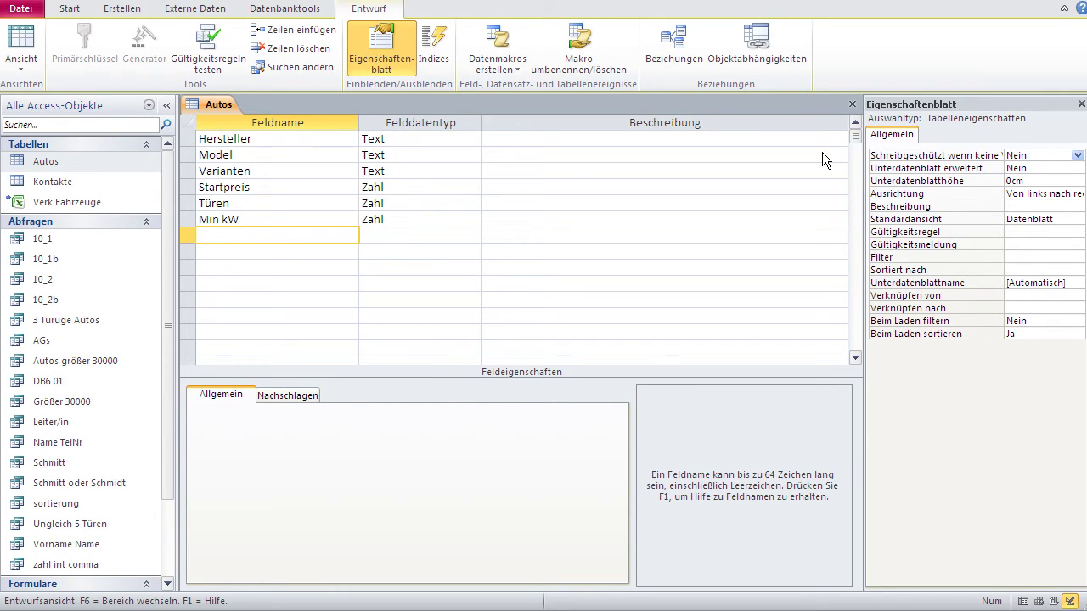
left_click(20, 39)
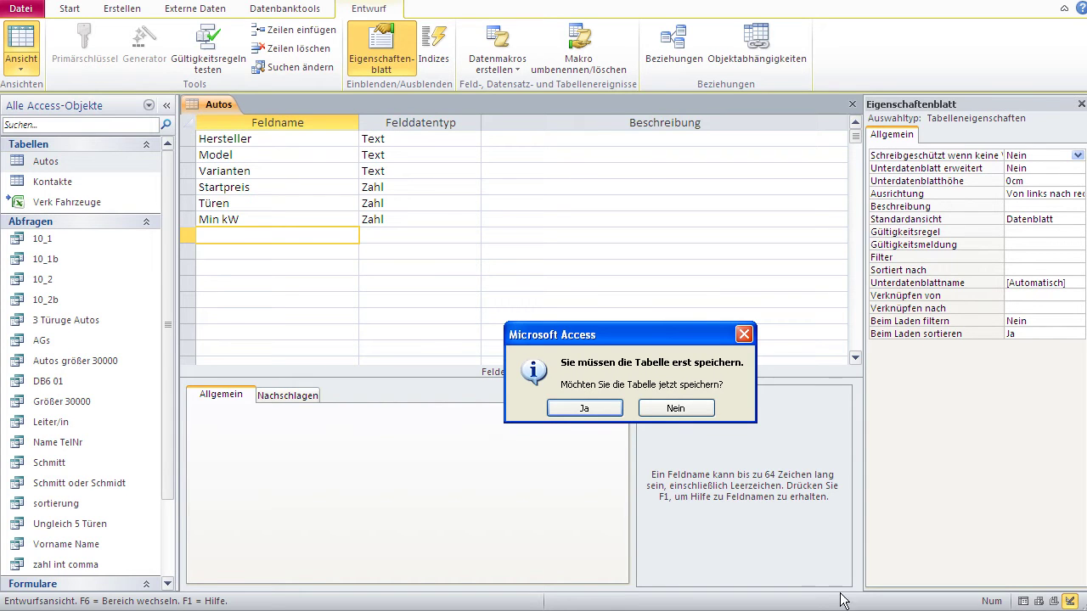
left_click(583, 410)
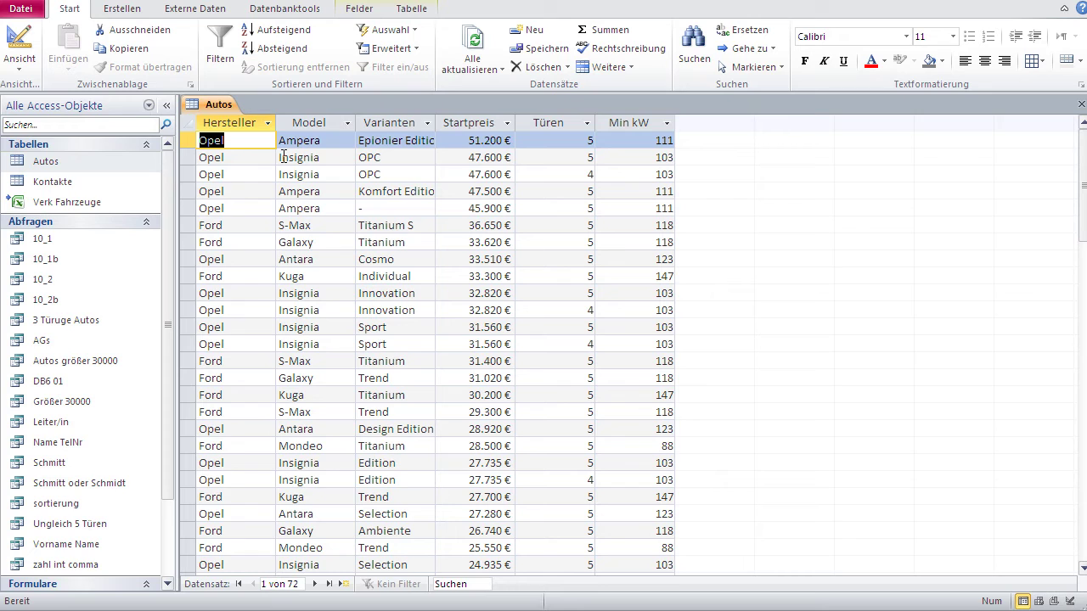
Step: In design view, insert a field named AutoCode above Hersteller and set its data type to AutoWert
left_click(19, 47)
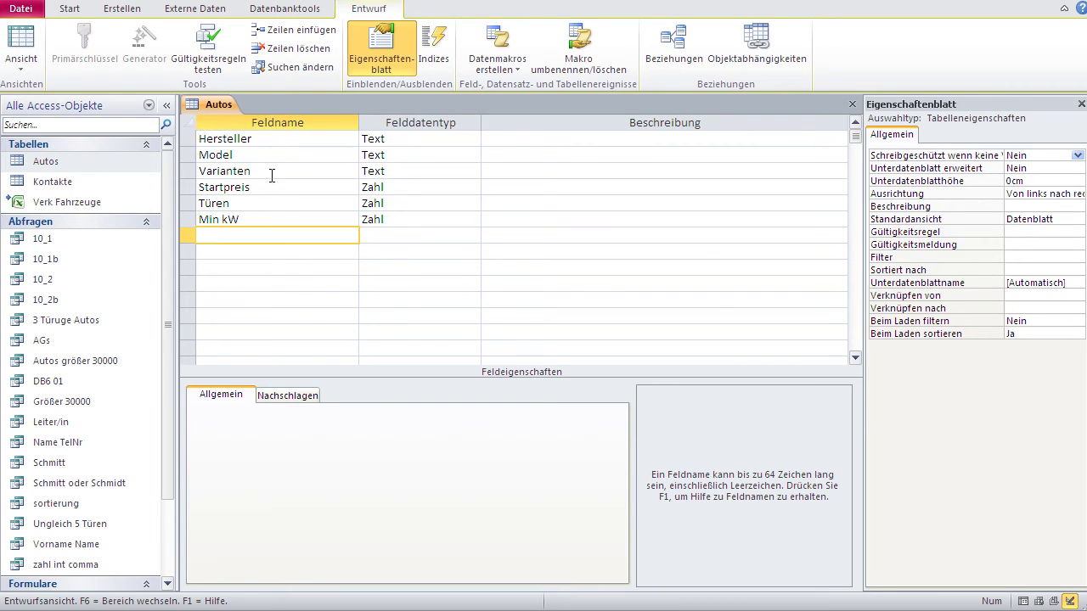
left_click(188, 139)
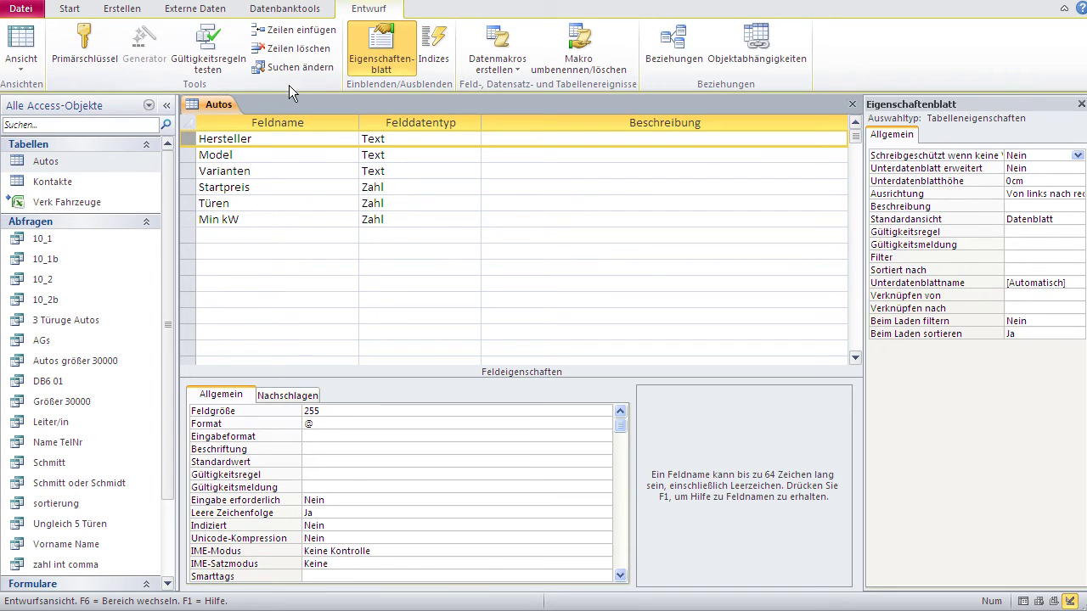
left_click(288, 30)
left_click(255, 137)
type("Auto")
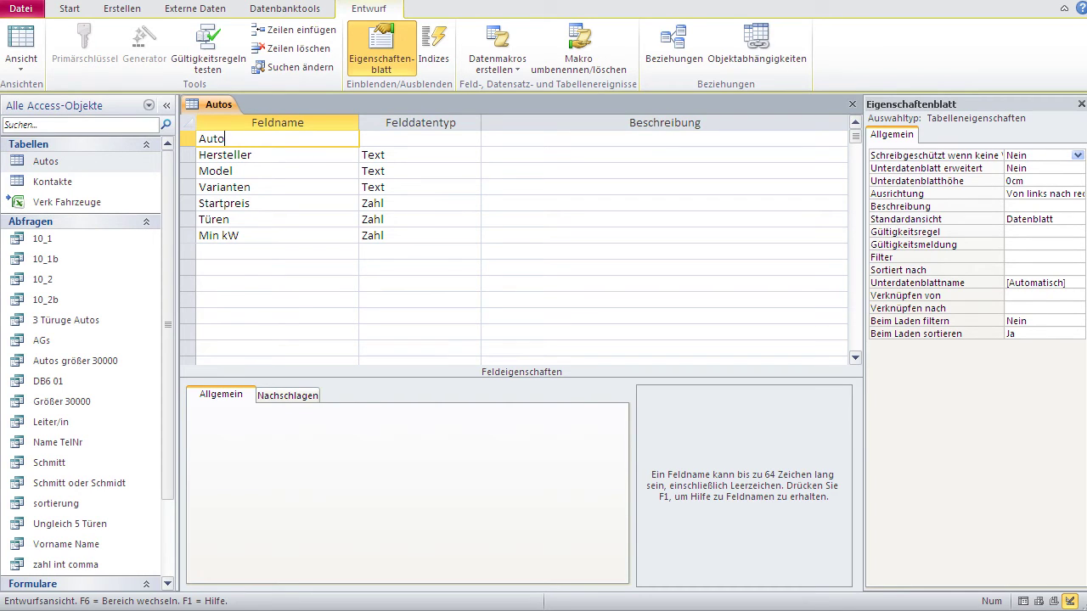
type("Code")
key("Return")
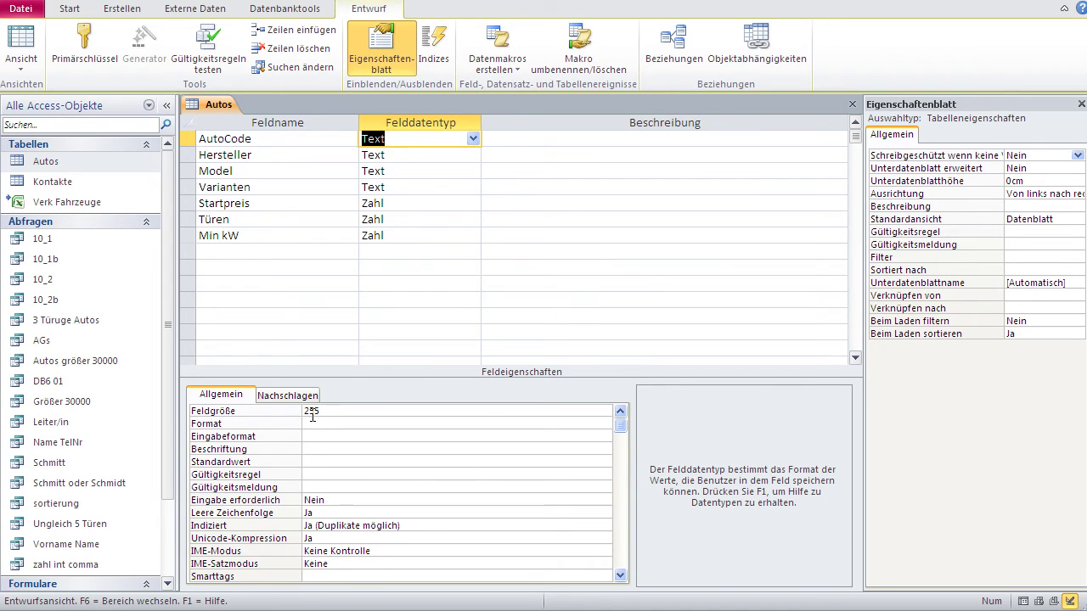
left_click(473, 140)
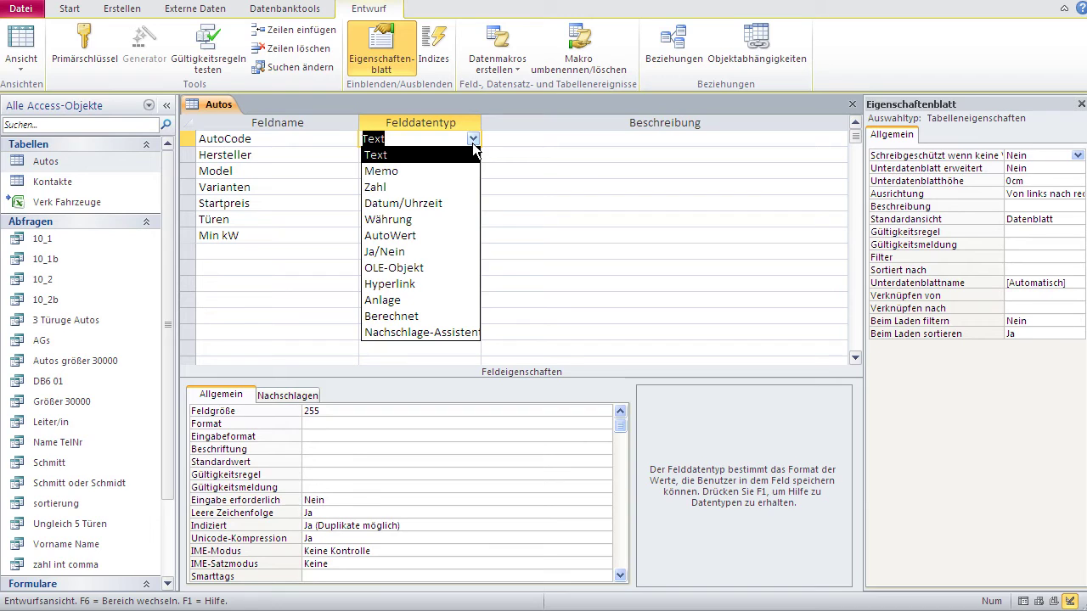
left_click(433, 235)
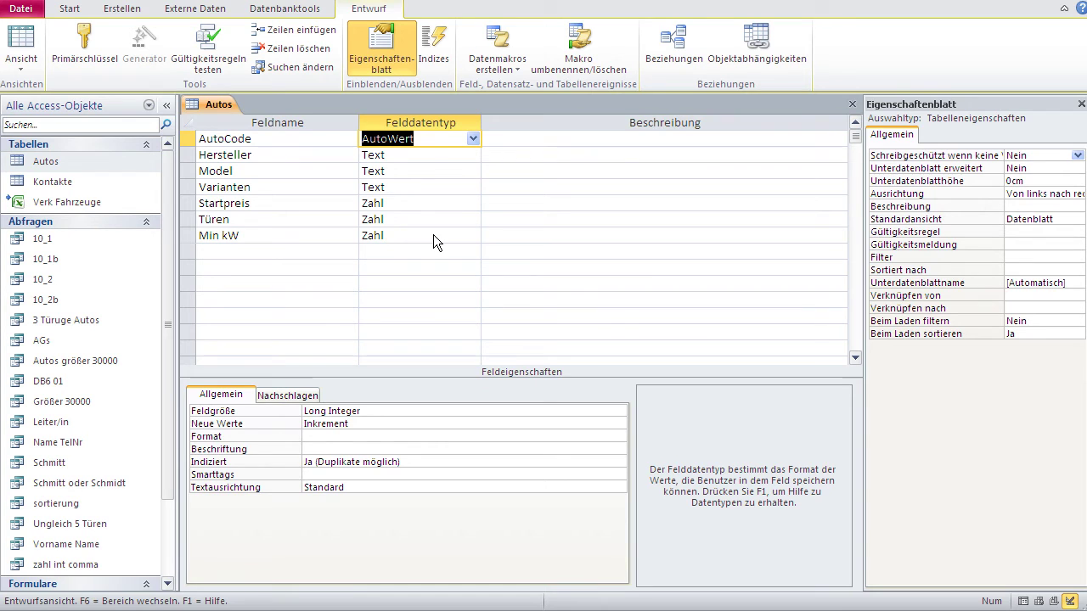
Step: Save the table, check the AutoCode column in datasheet view and return to design view
left_click(25, 44)
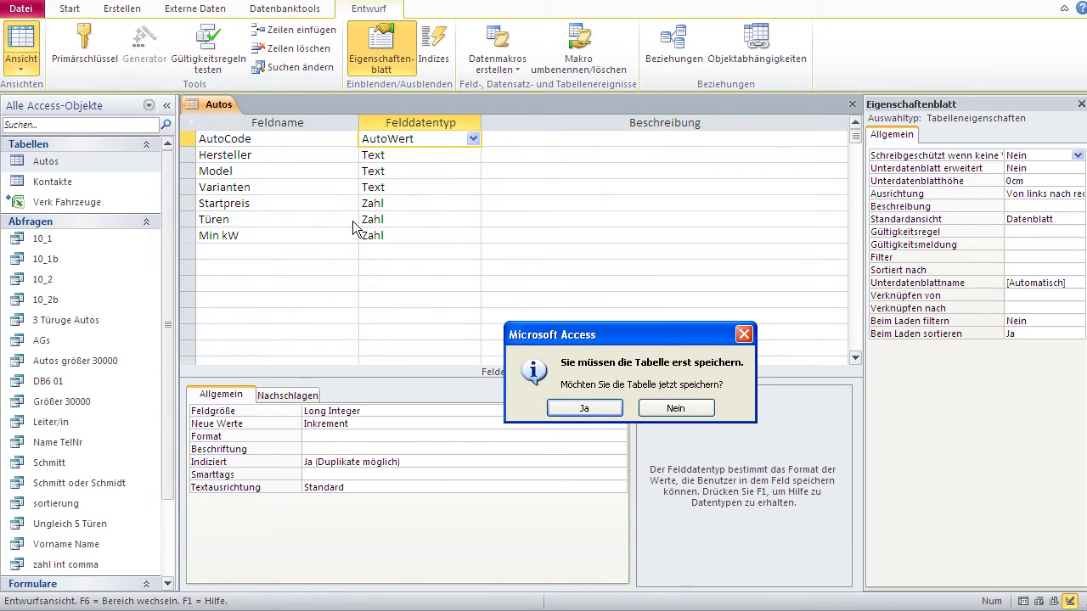
left_click(595, 408)
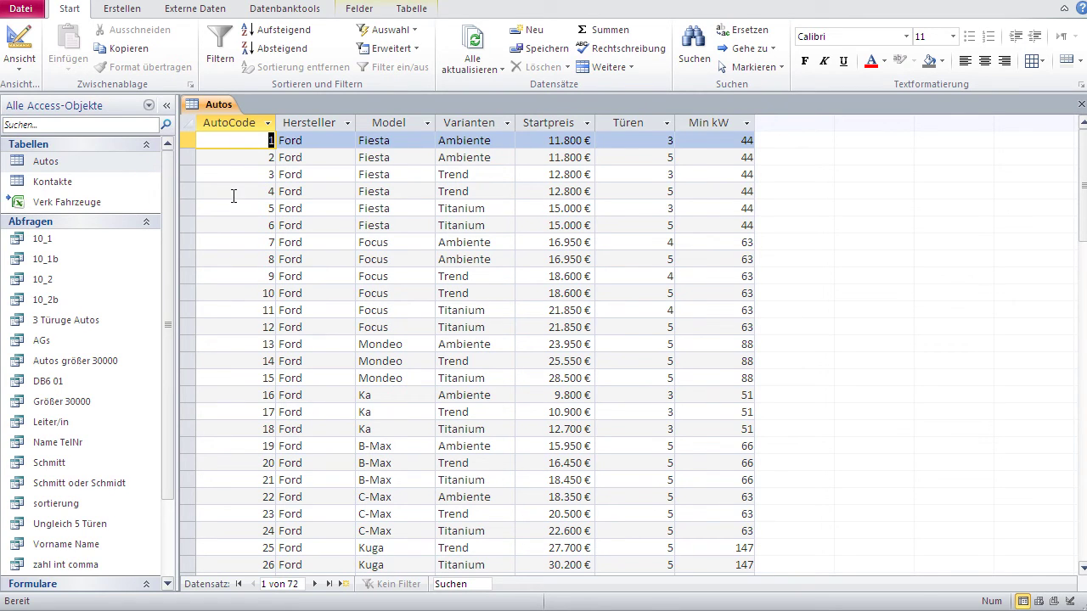
left_click(238, 124)
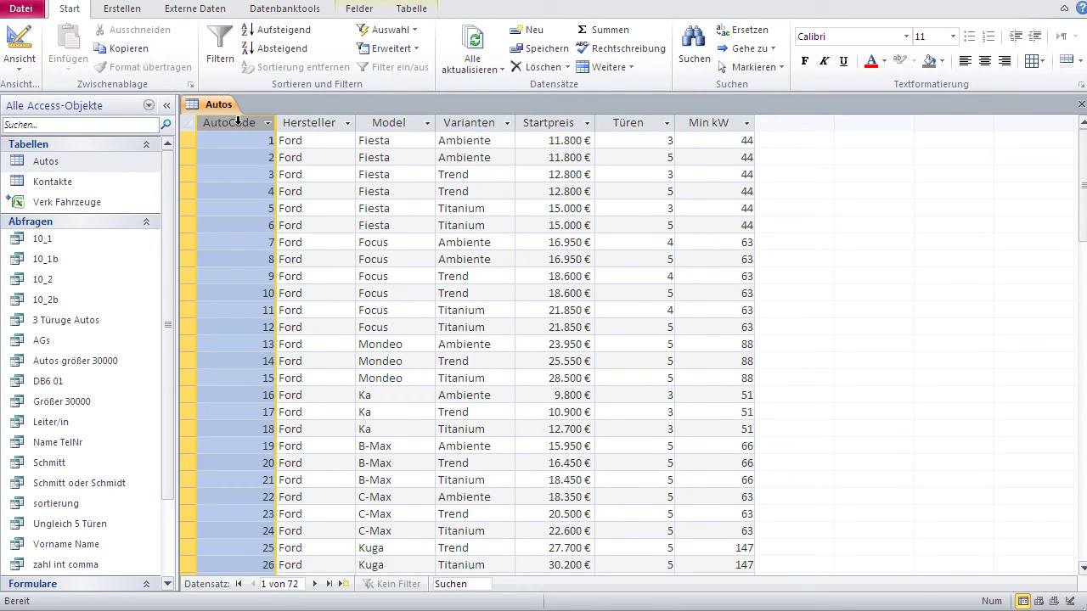
left_click(240, 208)
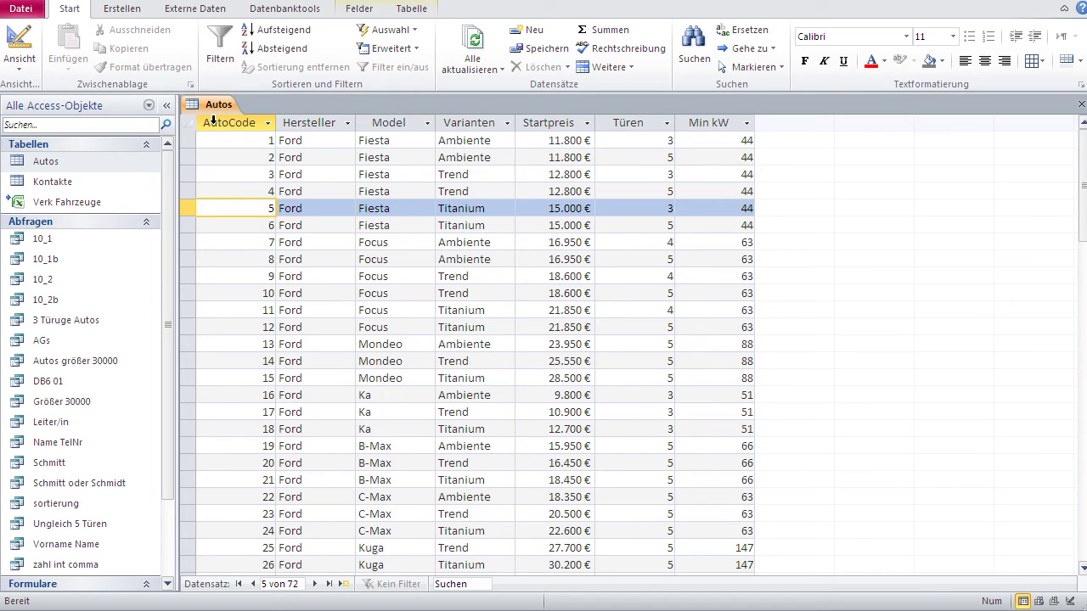
left_click(15, 51)
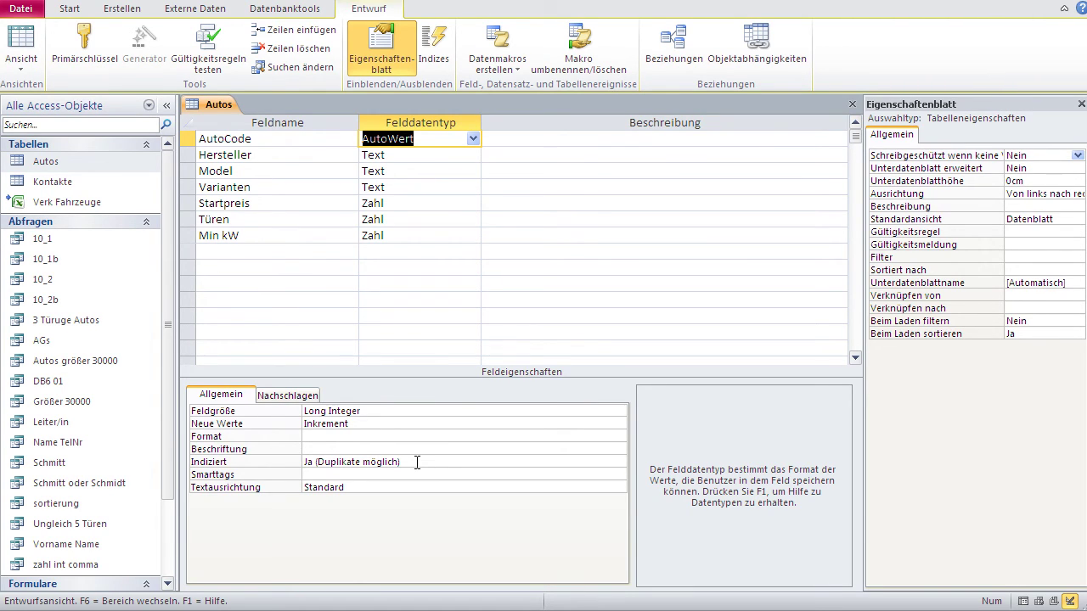
Step: Make AutoCode the primary key and remove the key again
left_click(261, 138)
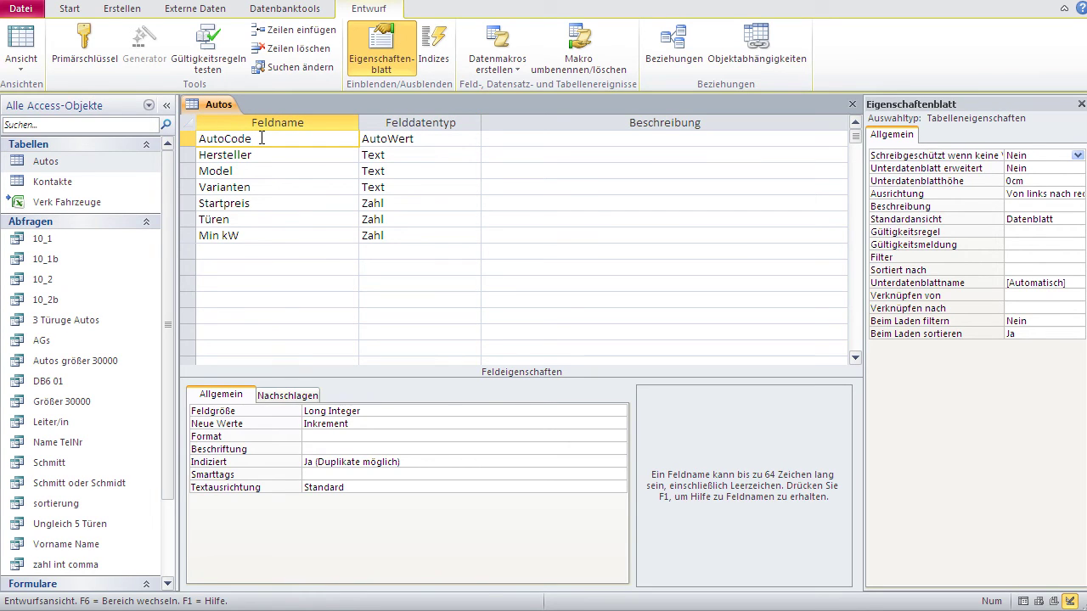
left_click(85, 42)
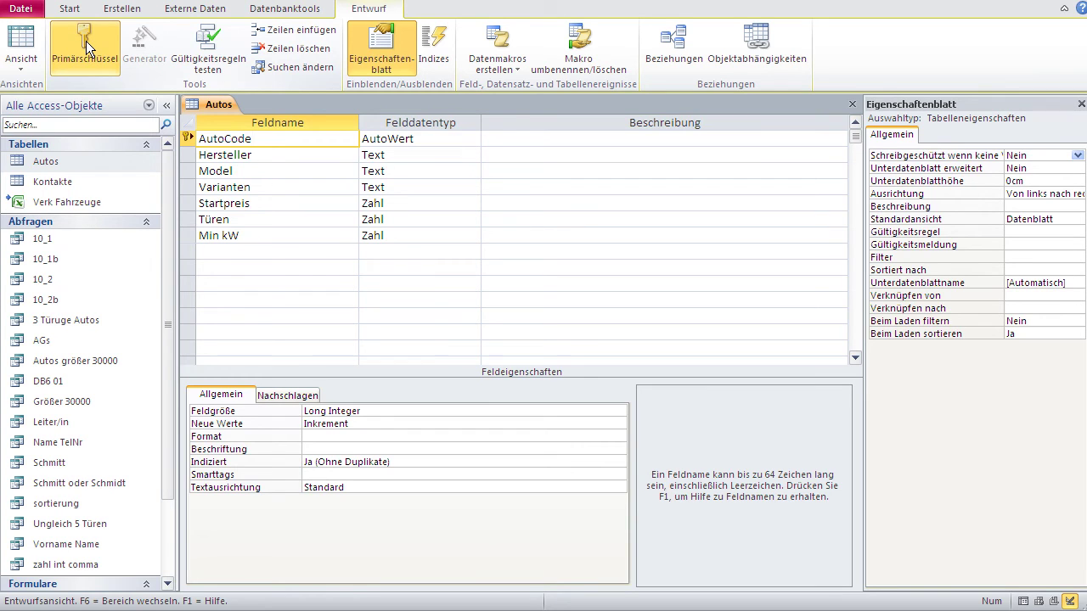
left_click(88, 49)
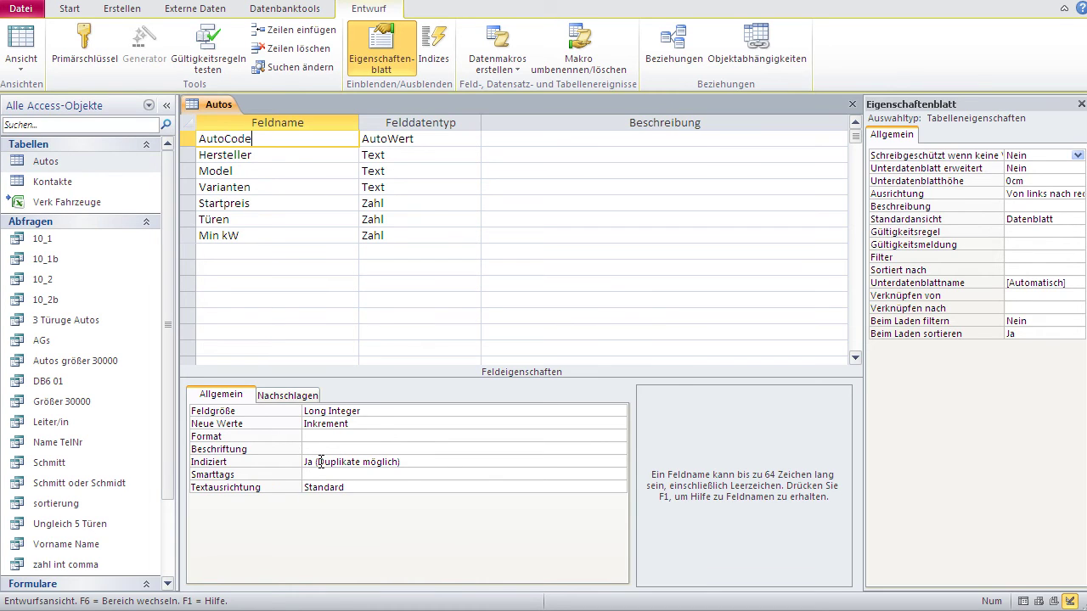
Step: Set the Indiziert property of AutoCode to Nein
left_click(321, 462)
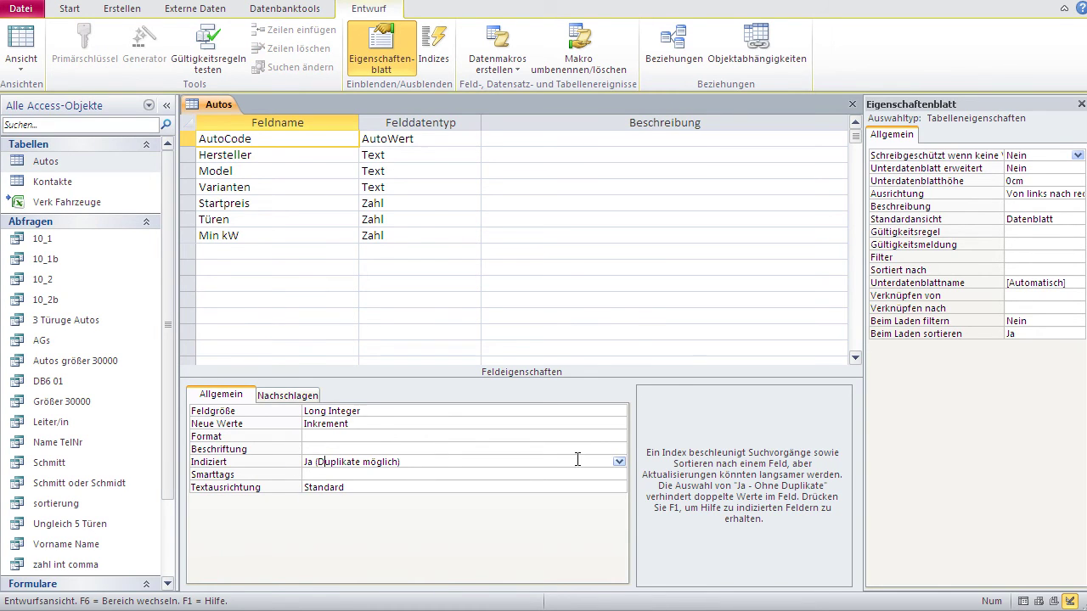
left_click(619, 462)
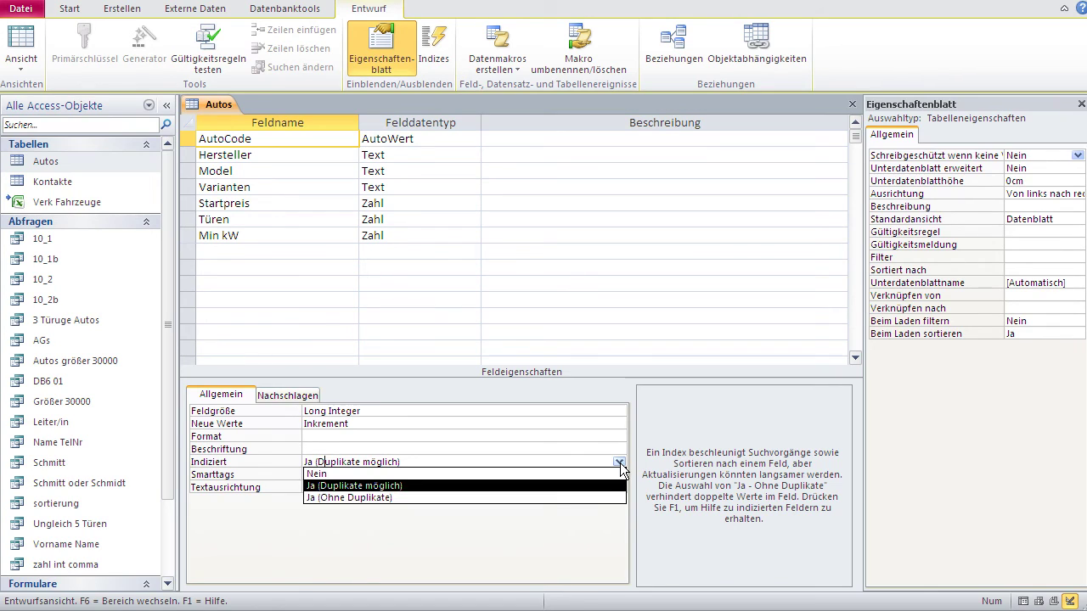
left_click(593, 473)
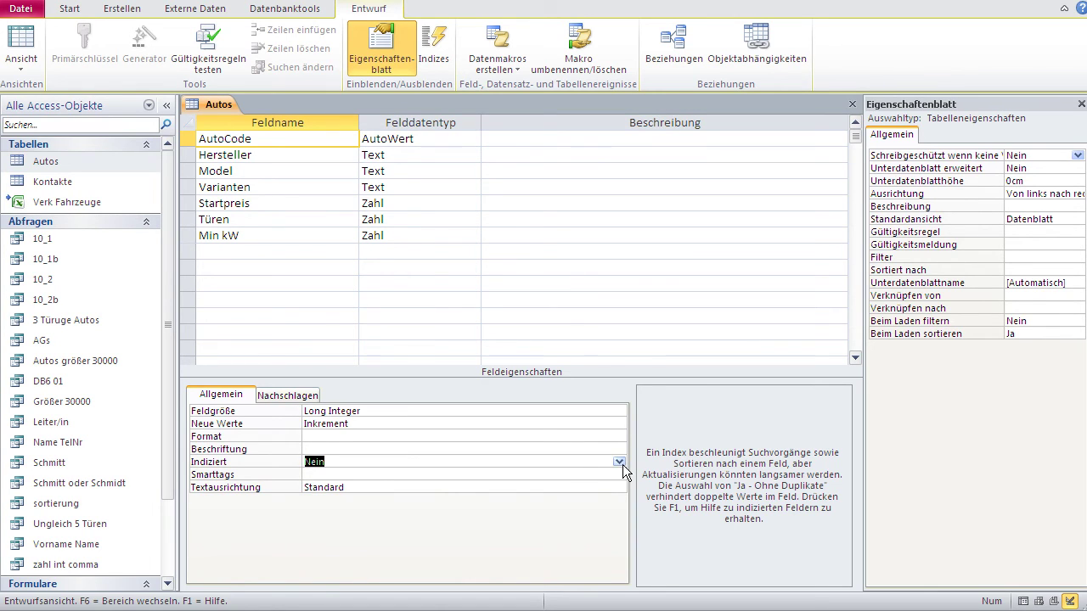
left_click(620, 463)
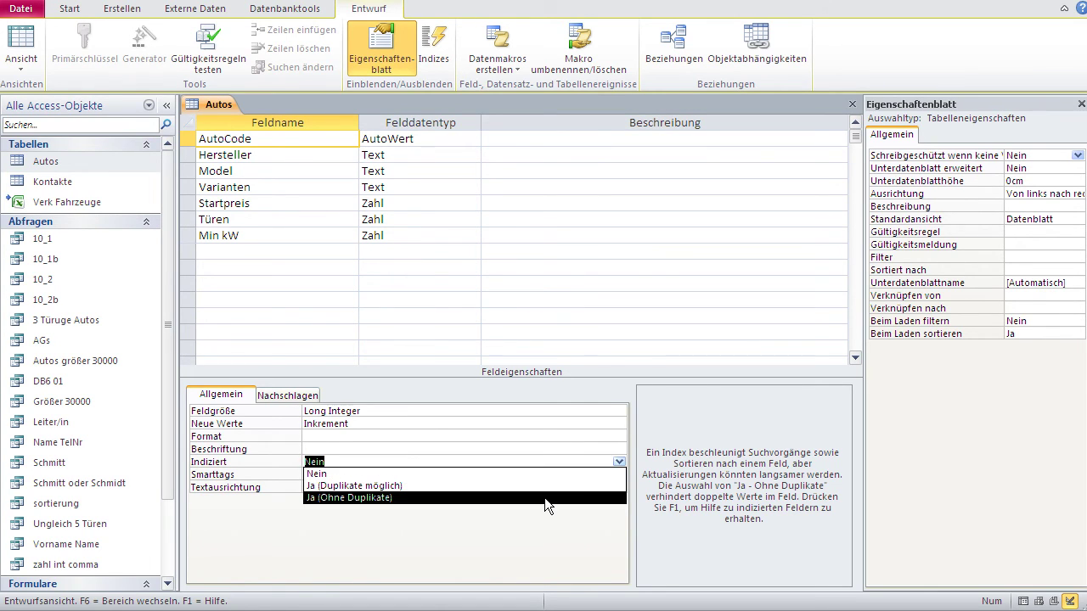
left_click(497, 540)
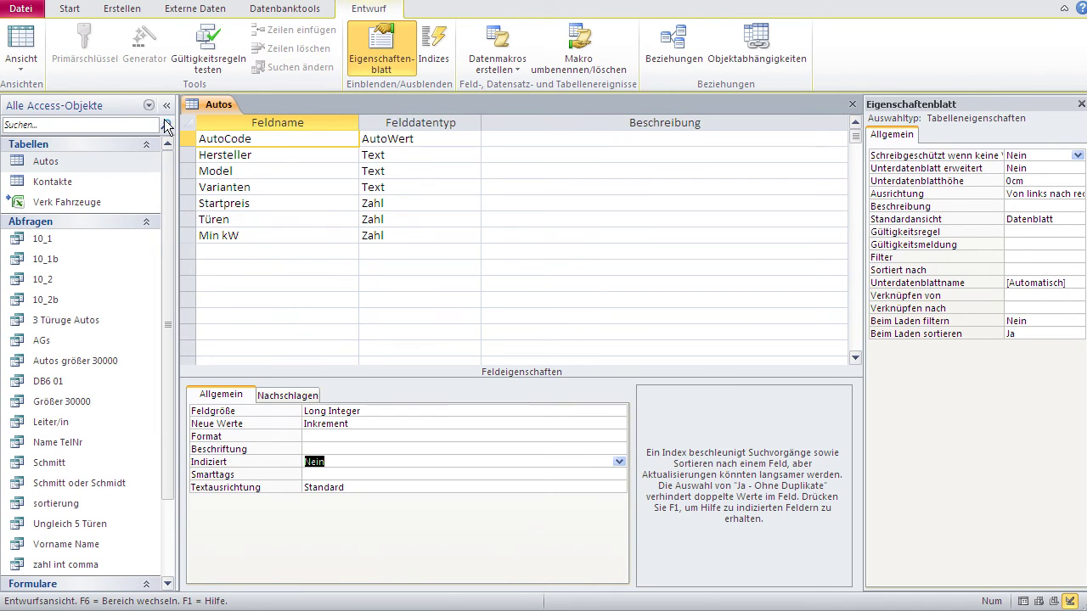
Step: Make AutoCode the primary key of the table and check its entry in the index list
left_click(267, 268)
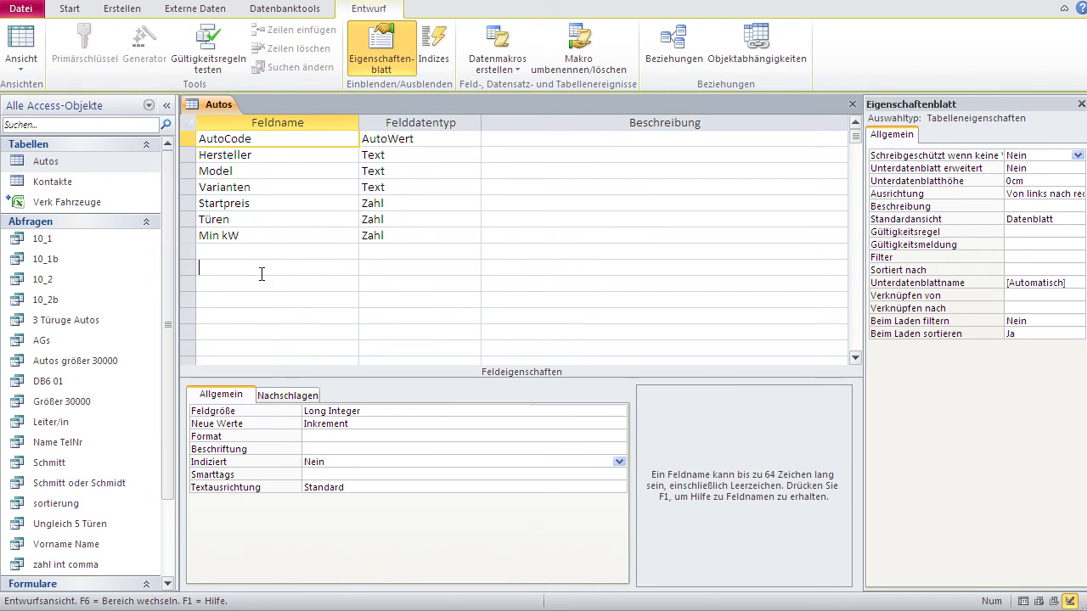
left_click(255, 138)
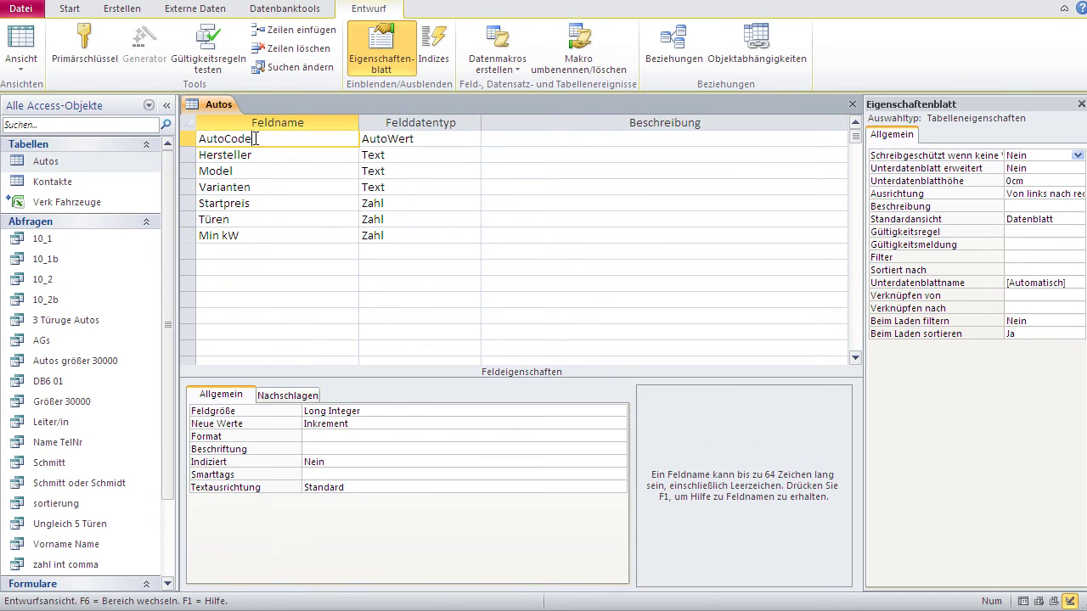
left_click(84, 34)
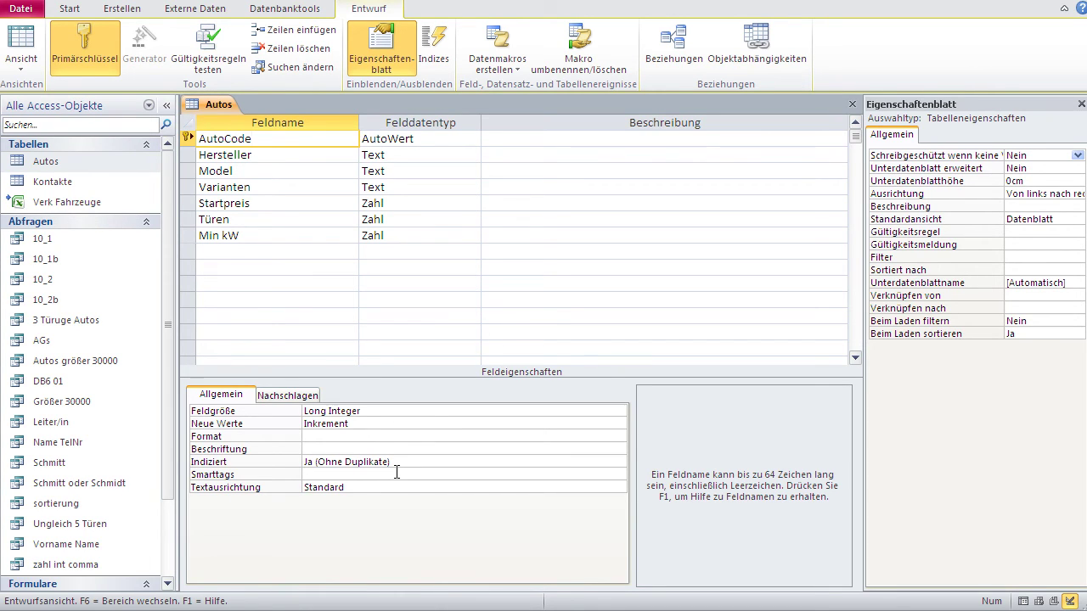
left_click(441, 57)
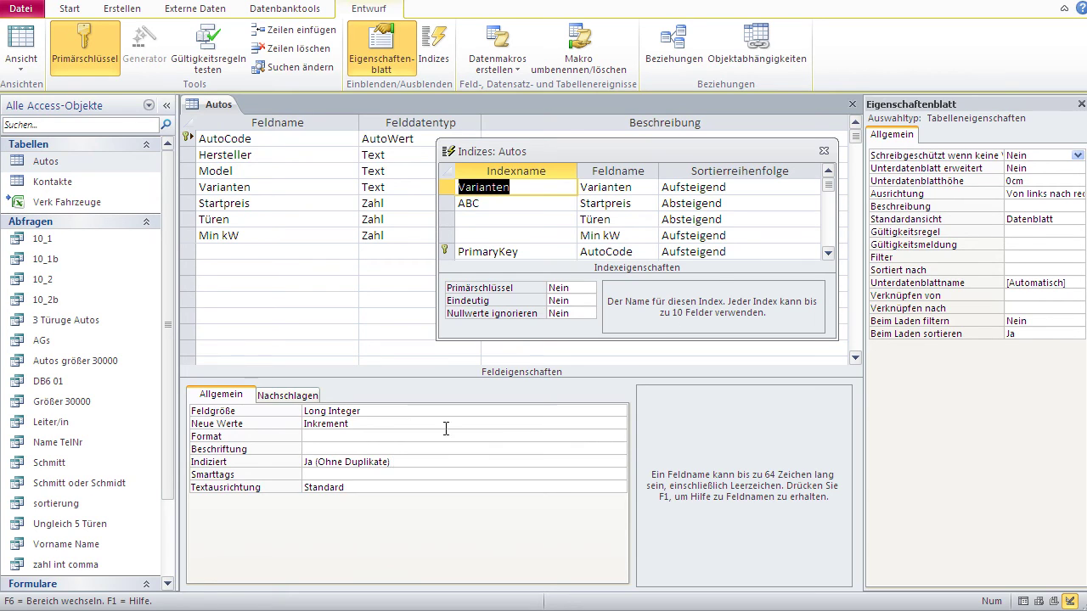
left_click(823, 152)
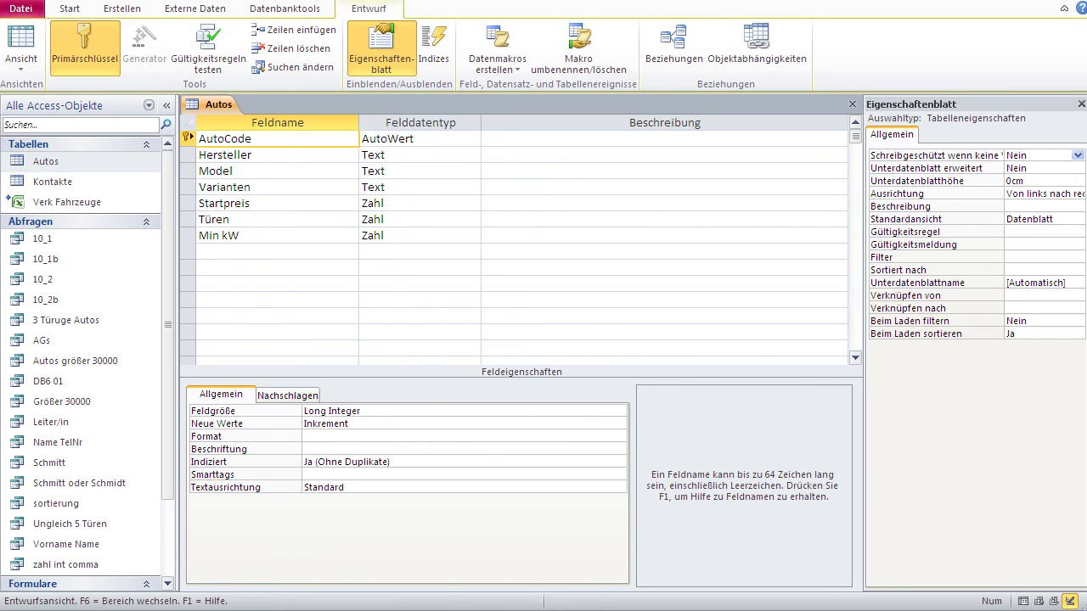
Step: Delete the Varianten index and the Türen row of the ABC index from the table's index list
left_click(433, 54)
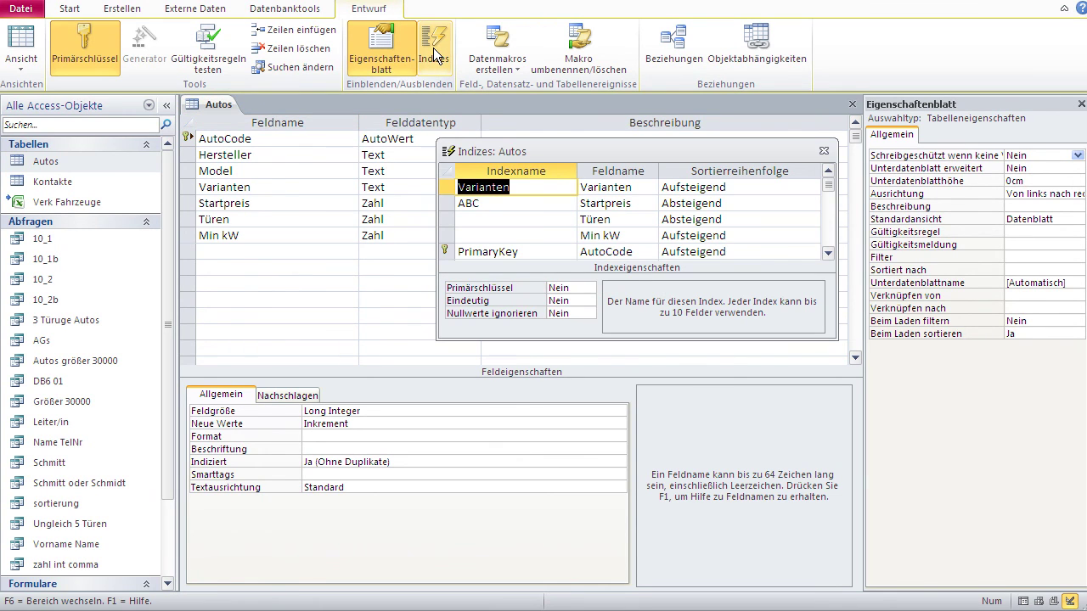
left_click(449, 187)
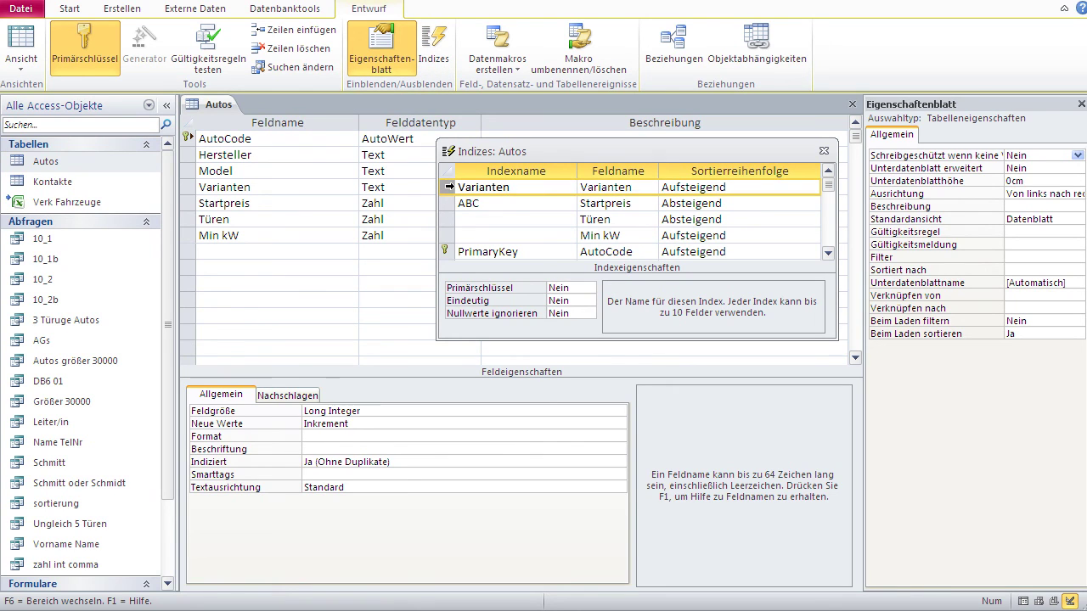
key("Delete")
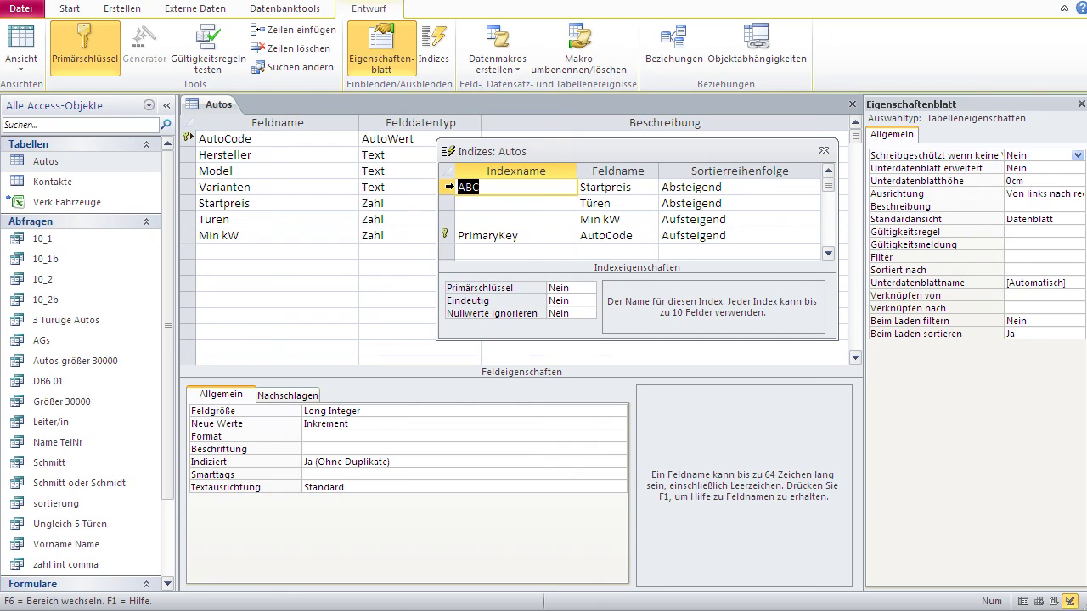
left_click(448, 205)
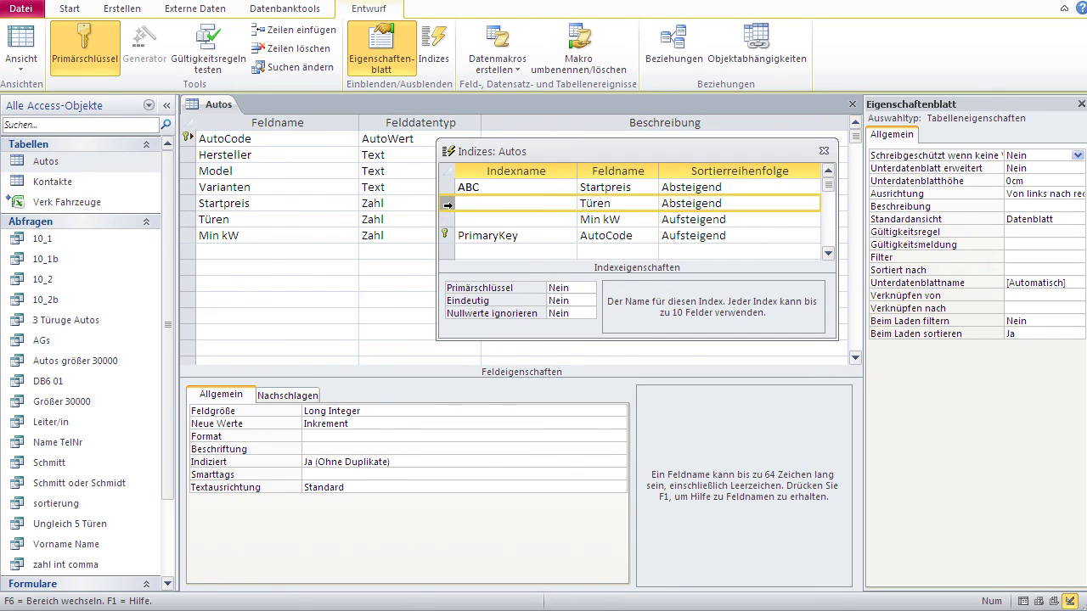
key("Delete")
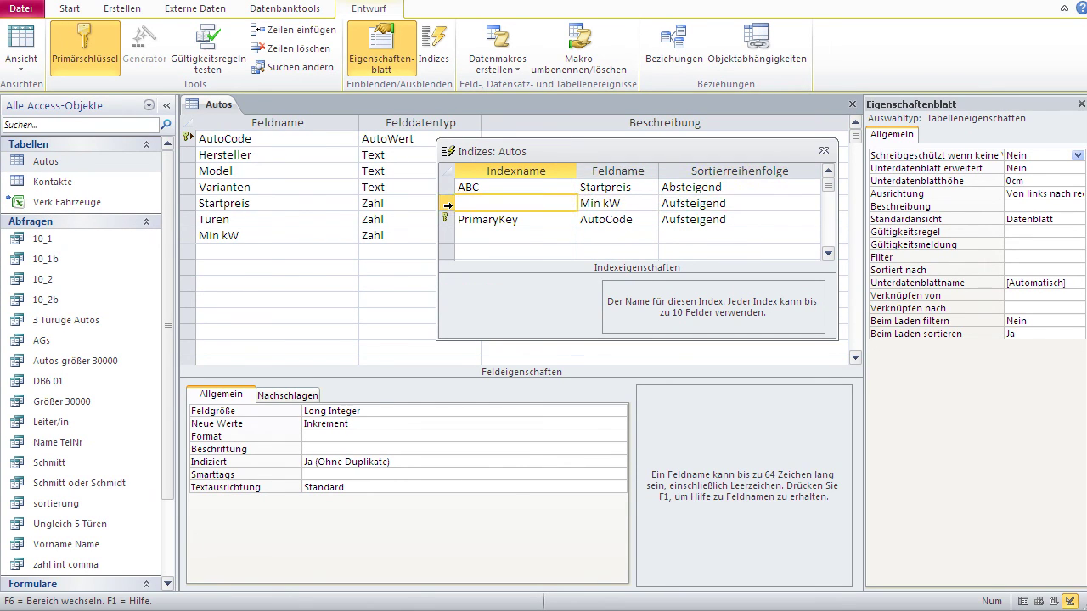